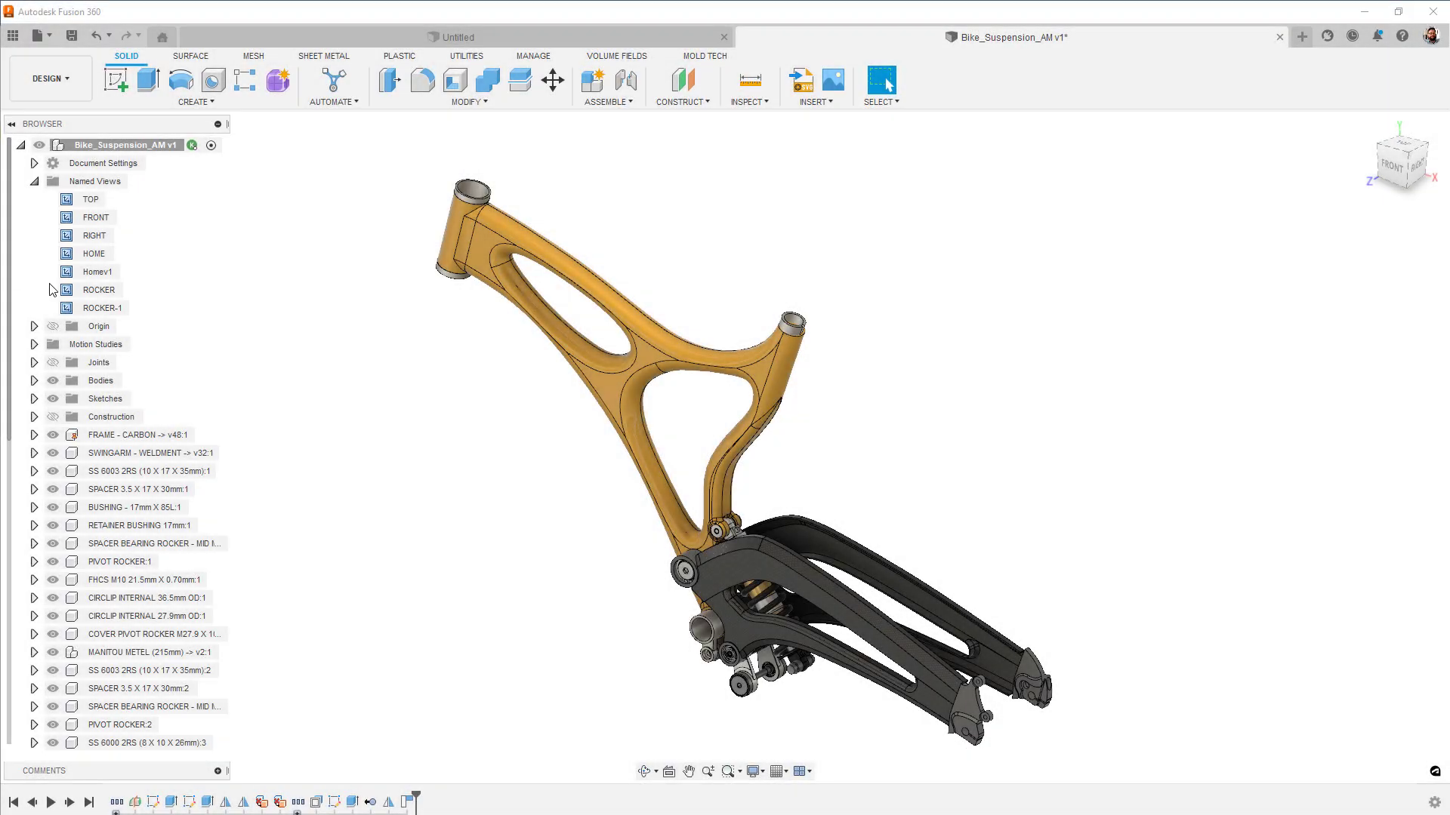
From the ROCKER-1 view, select the six cylinder end bands as faces to connect
double_click(68, 308)
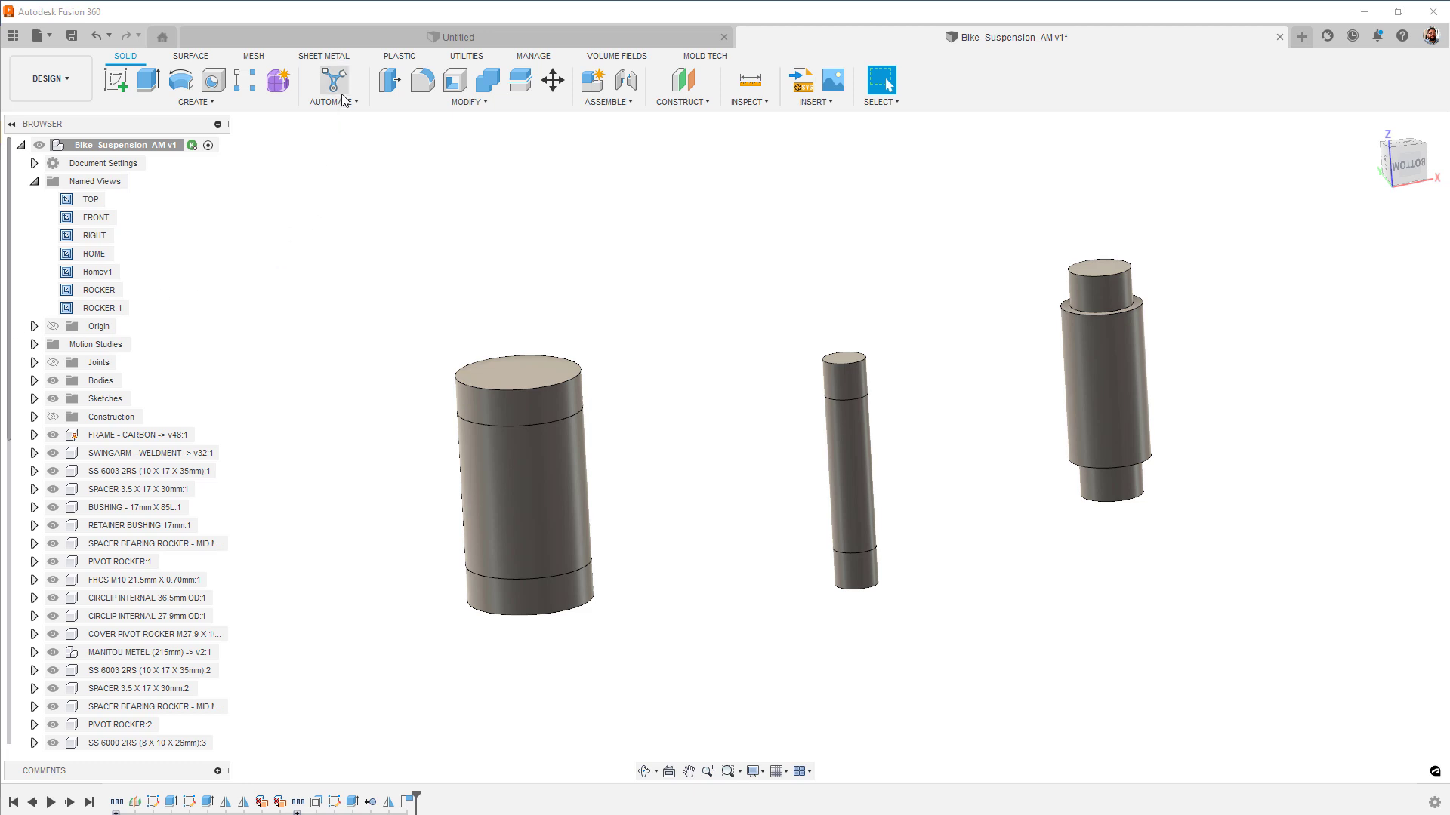
left_click(338, 83)
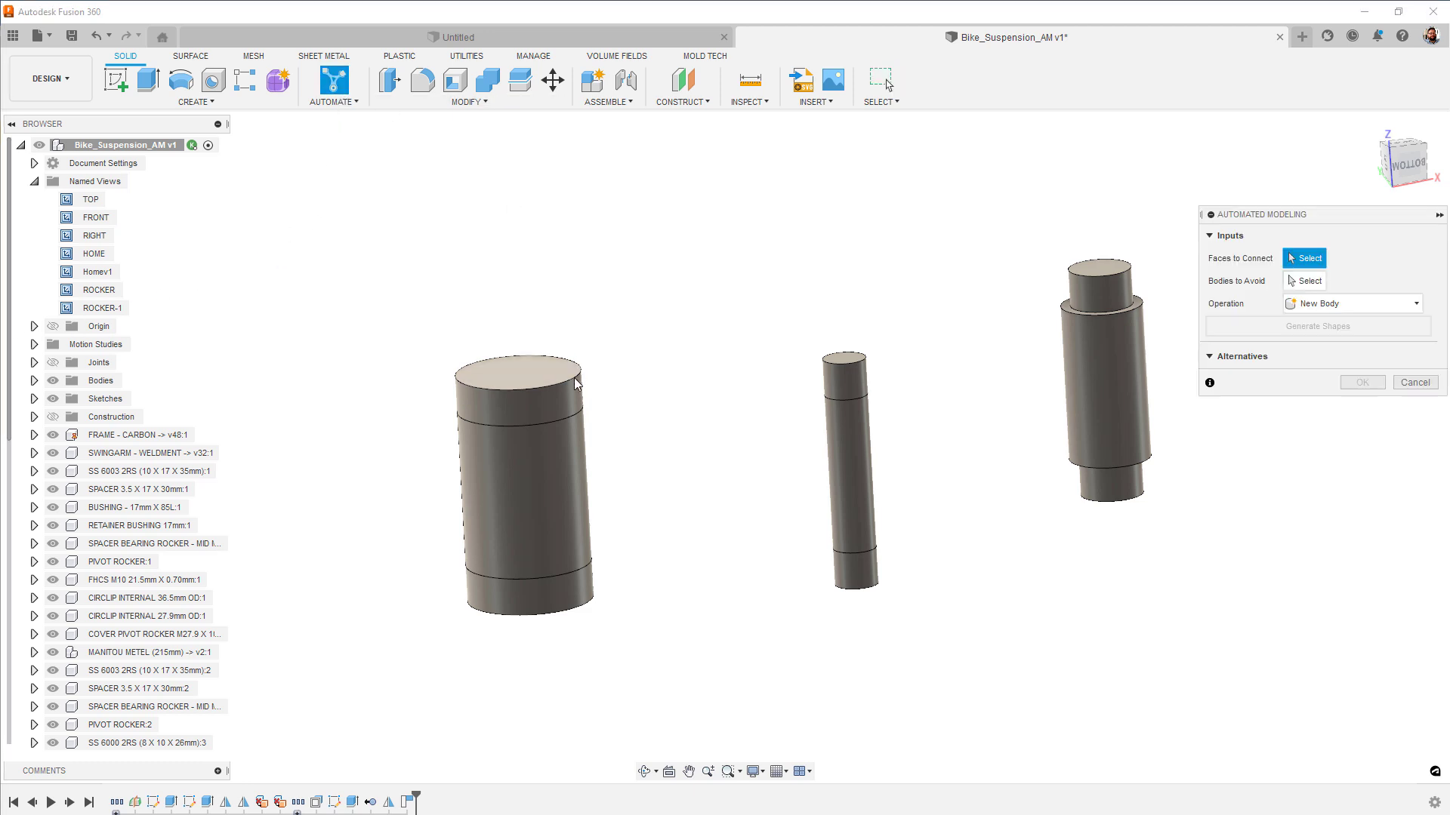
left_click(574, 399)
left_click(844, 378)
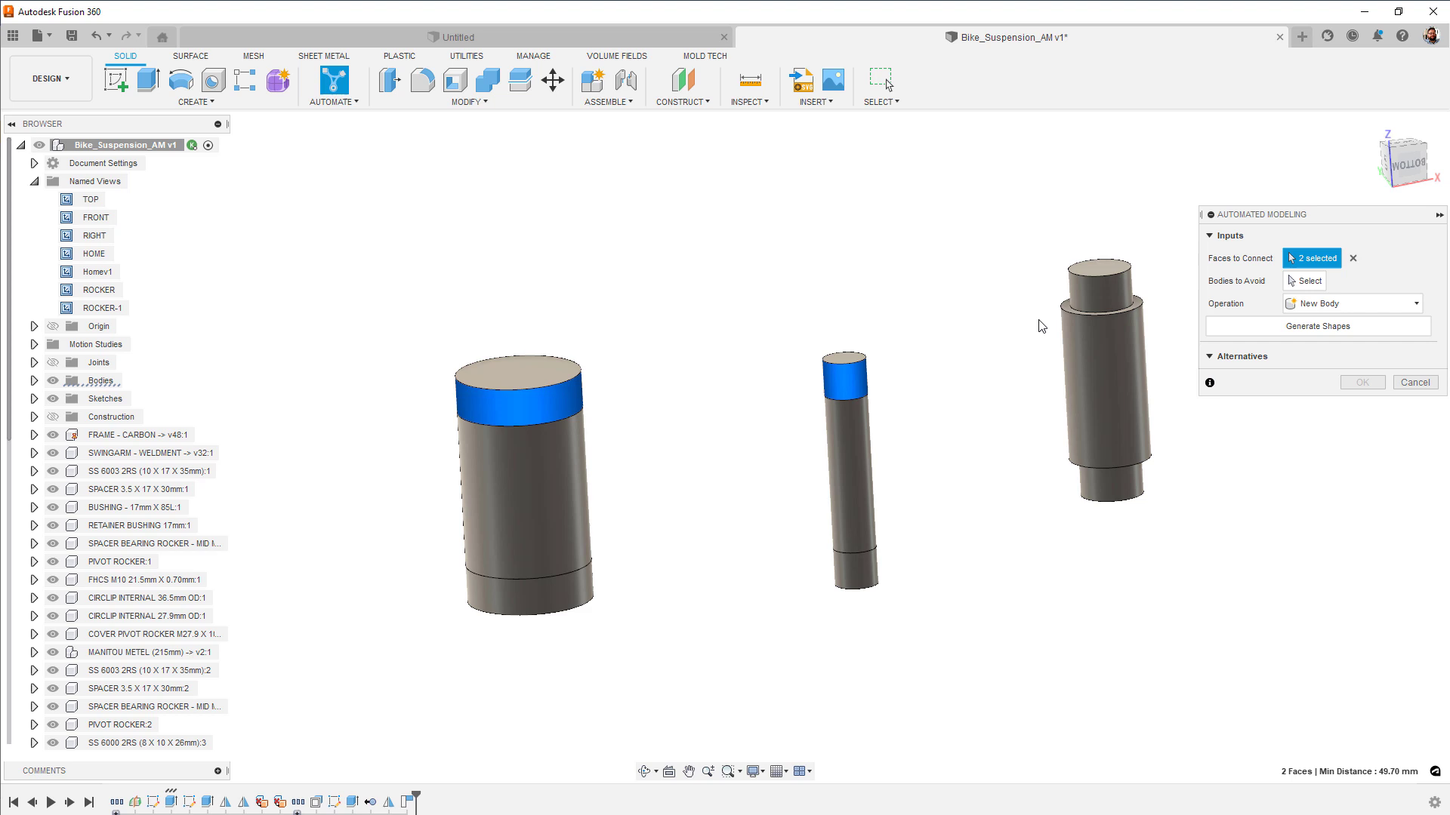
left_click(1100, 293)
left_click(1085, 491)
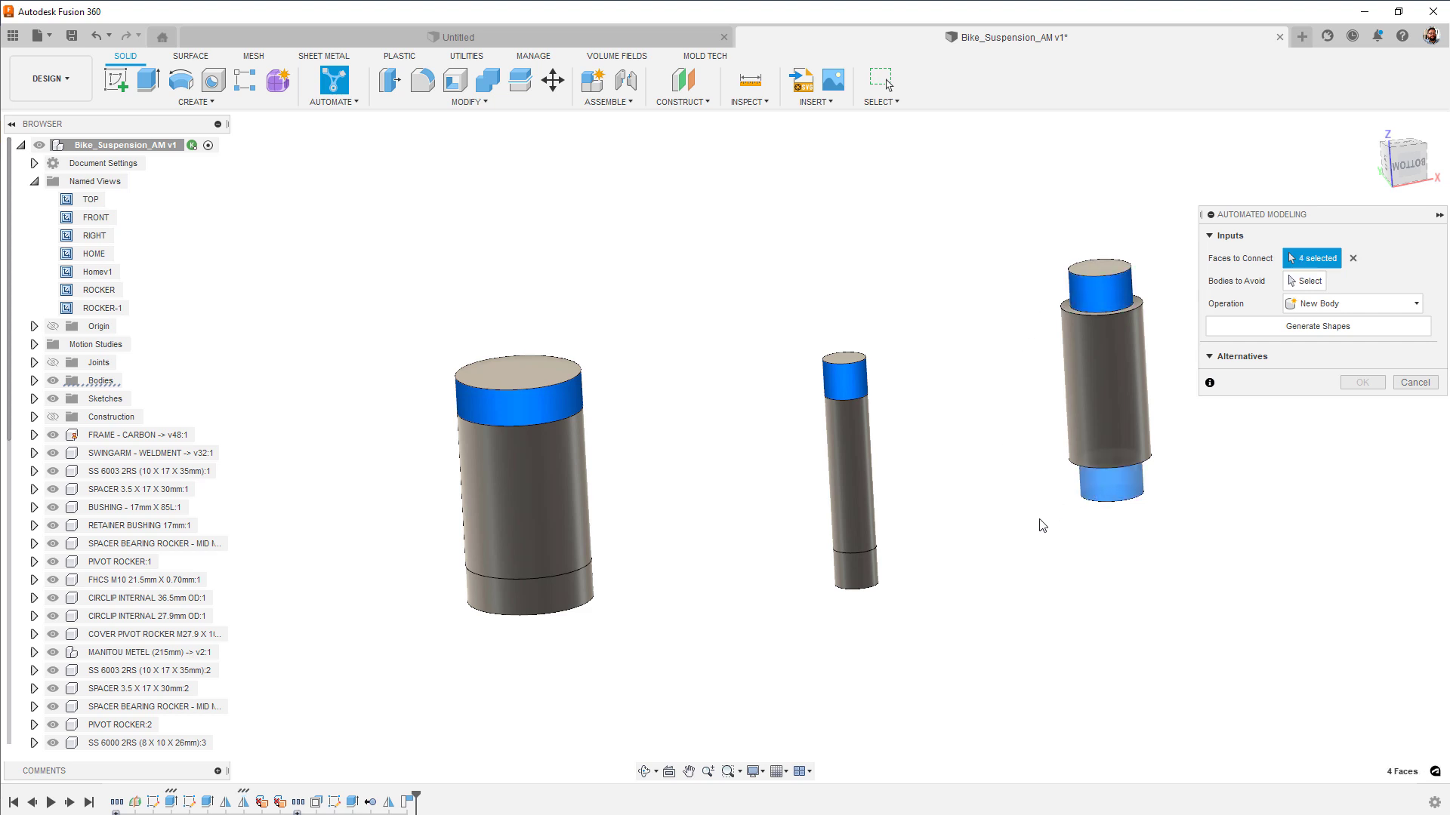
left_click(870, 576)
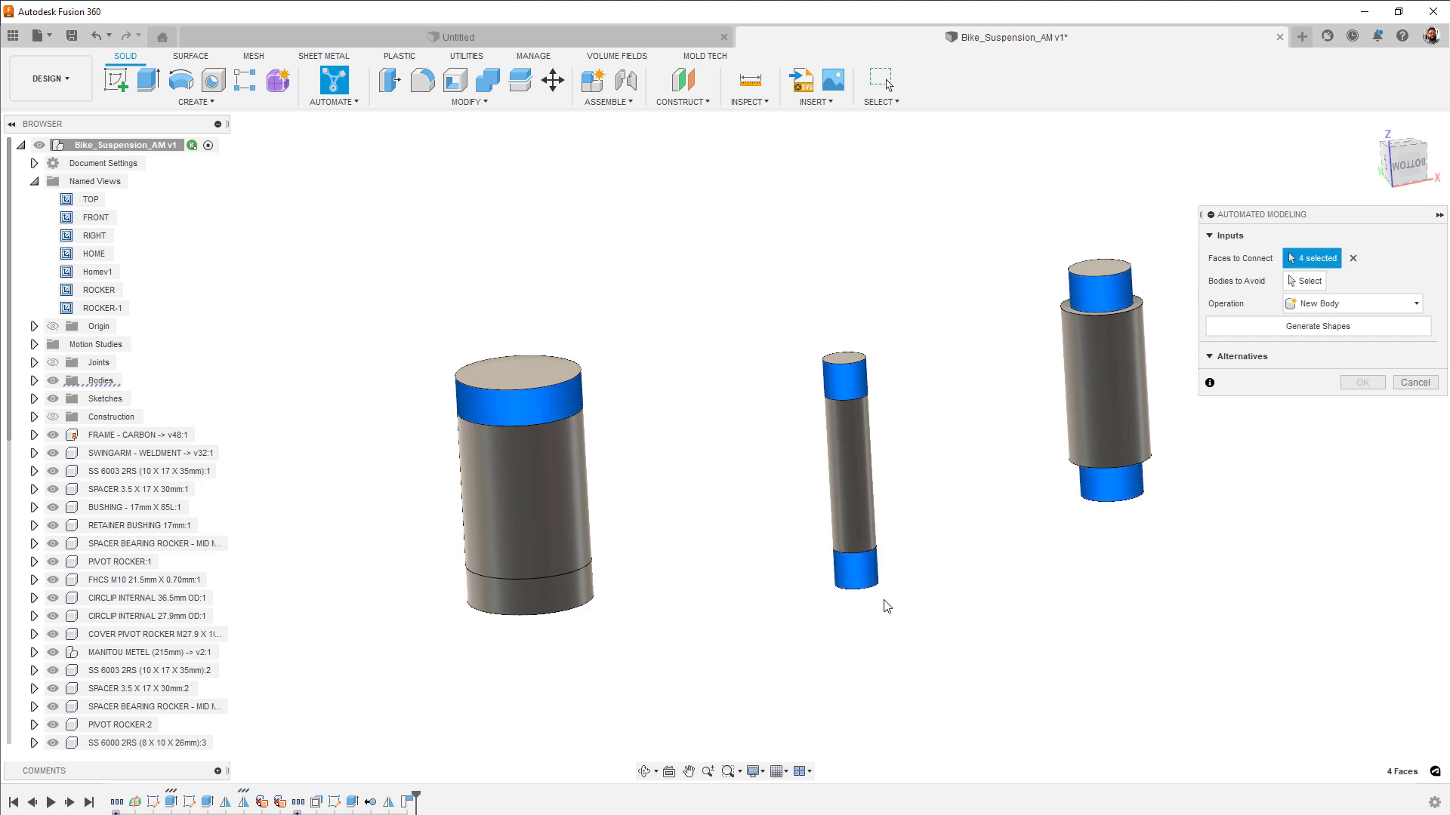
left_click(579, 597)
Mark the three cylinders' middle bodies to avoid and generate the shape alternatives
left_click(1297, 283)
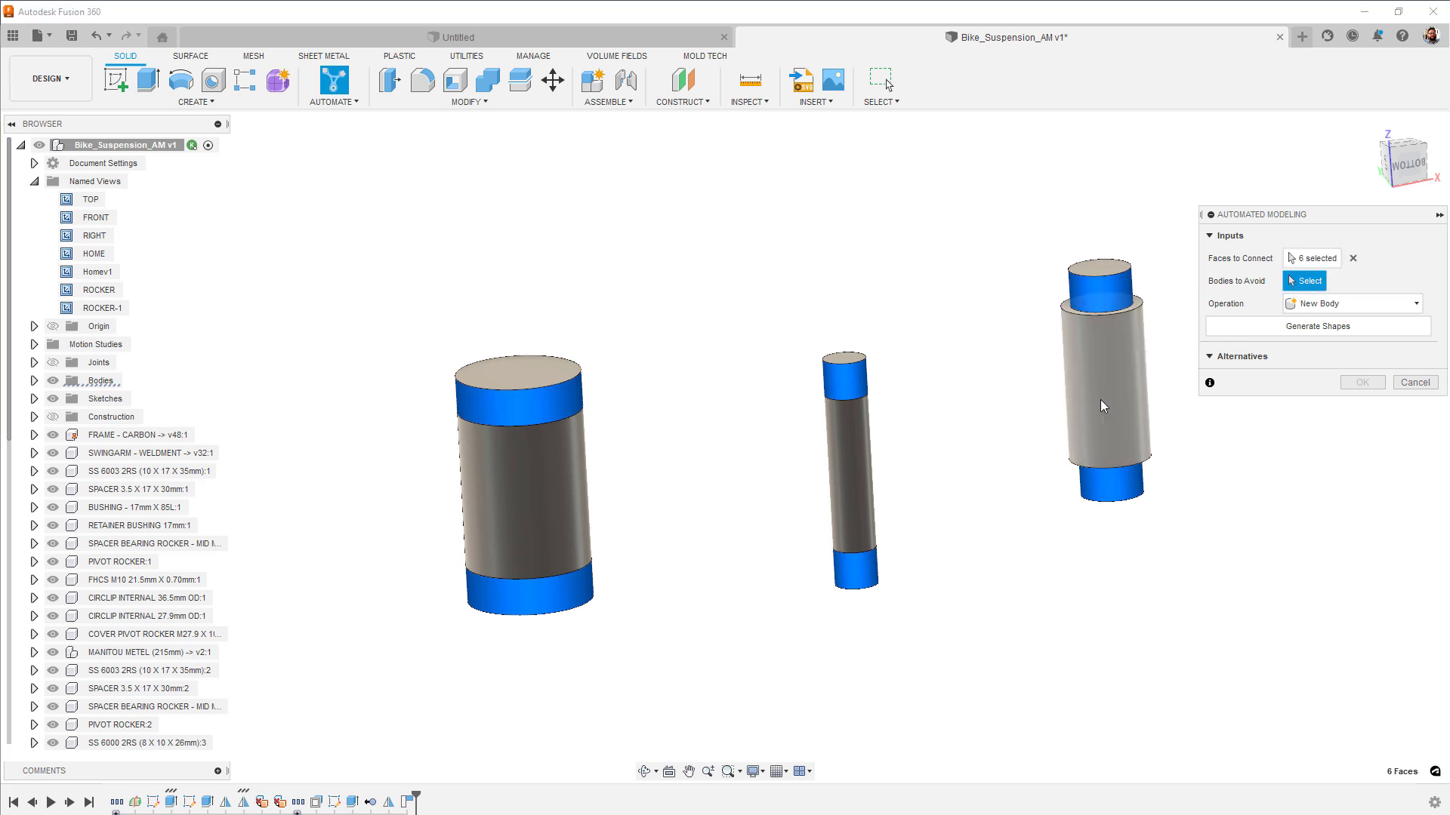
left_click(1104, 411)
left_click(845, 476)
left_click(543, 487)
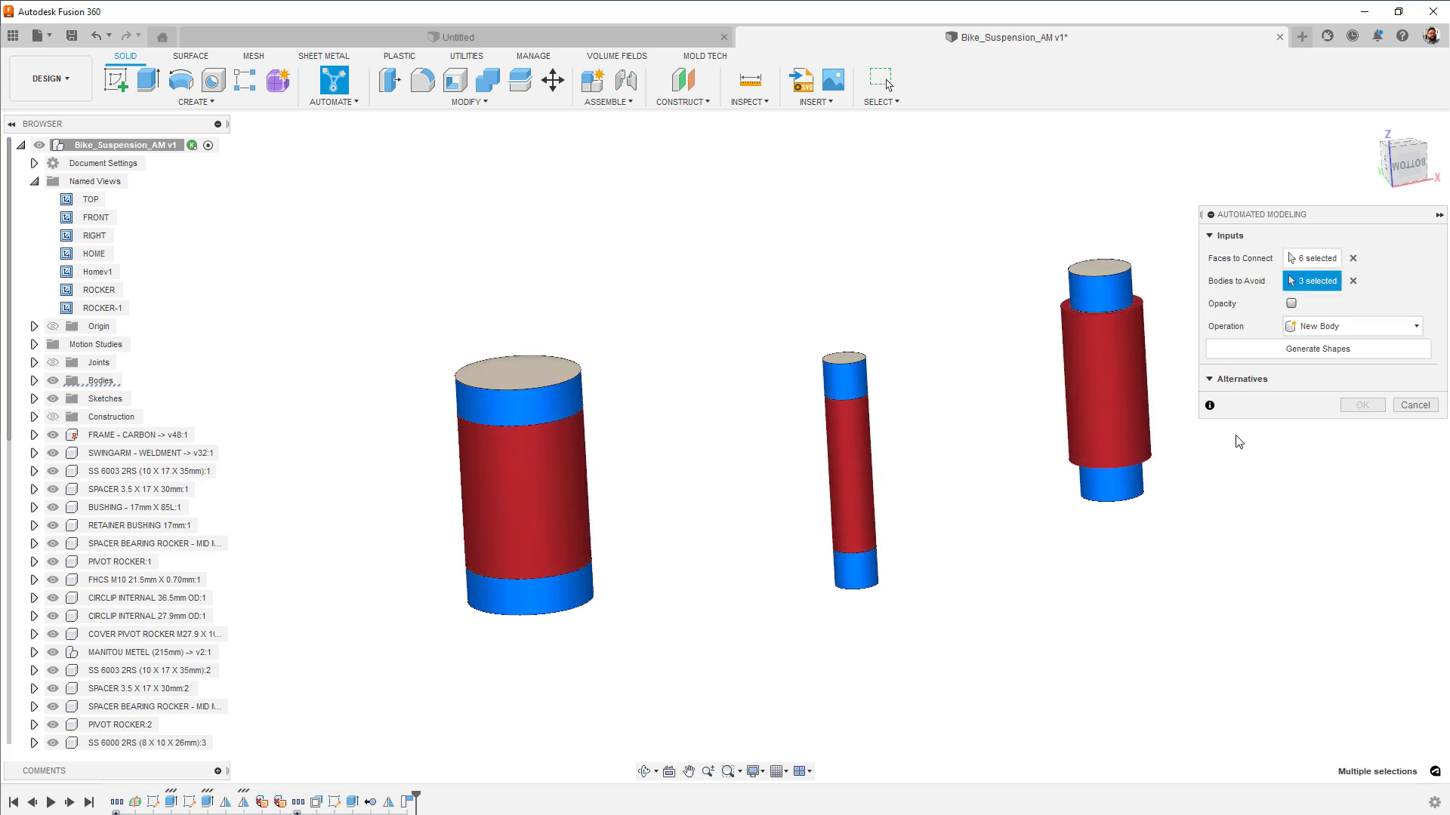
left_click(1323, 353)
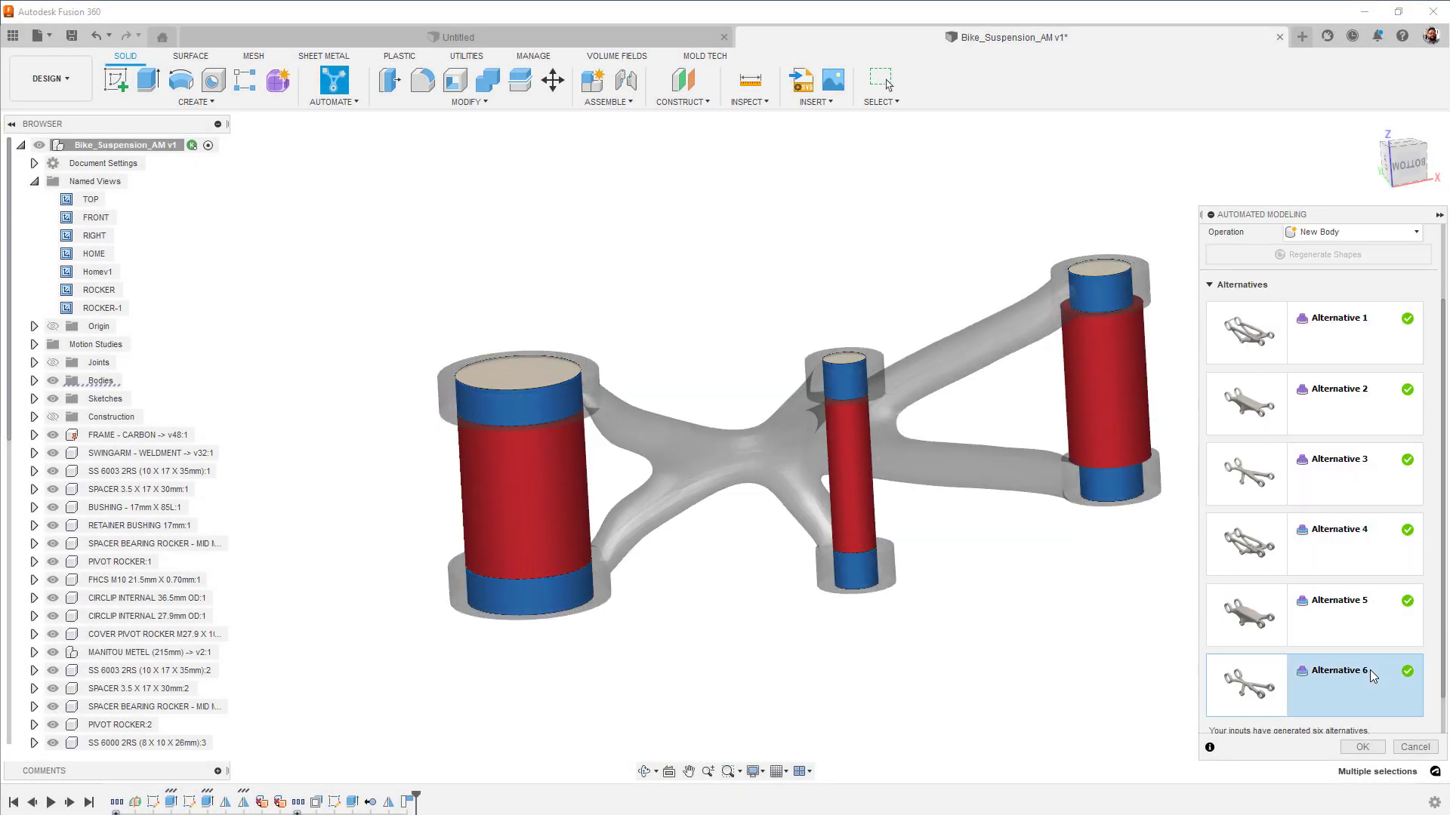
Compare Alternatives 6 and 5, then accept Alternative 5 as the rocker body
left_click(1368, 634)
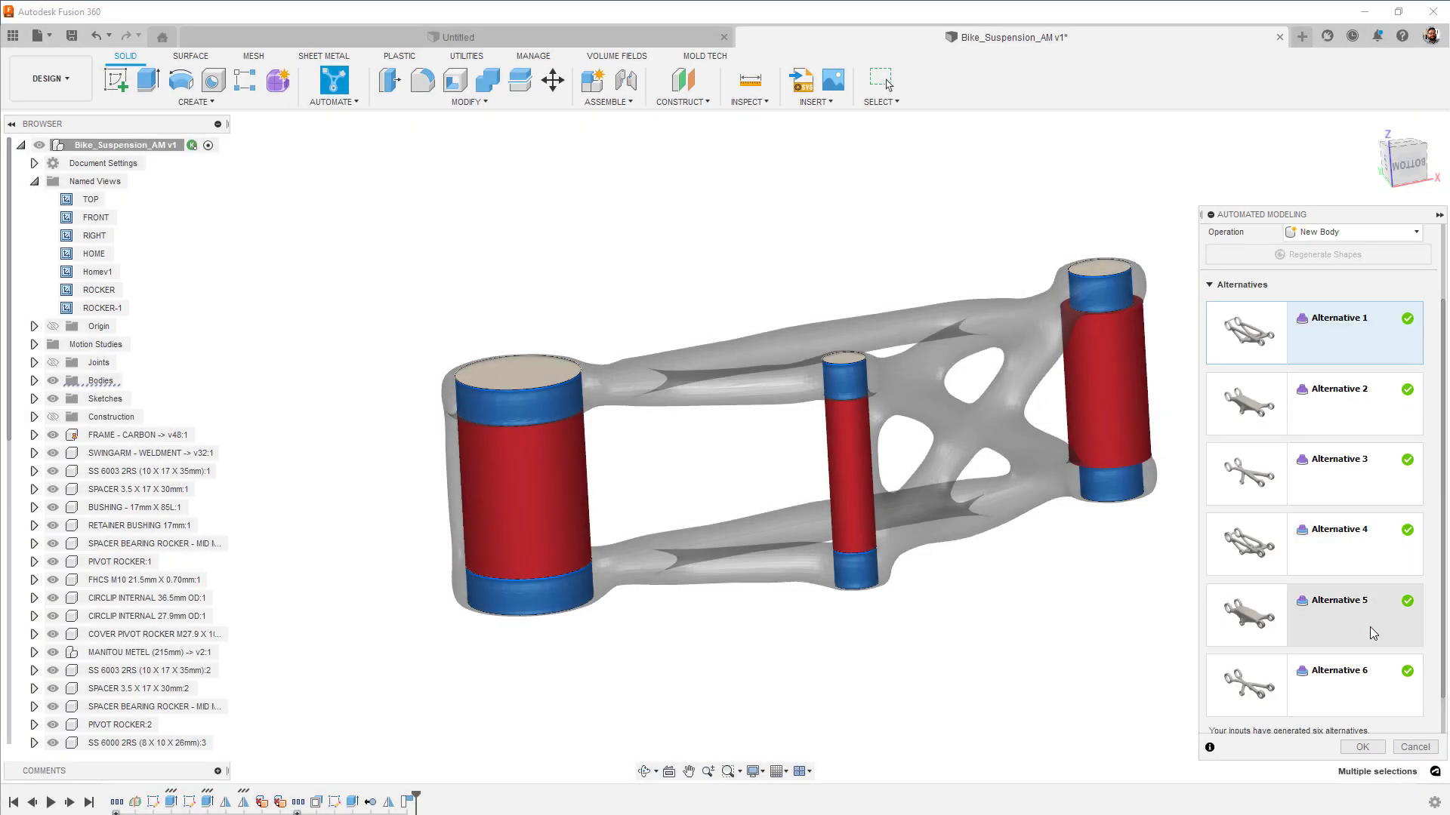
left_click(1359, 669)
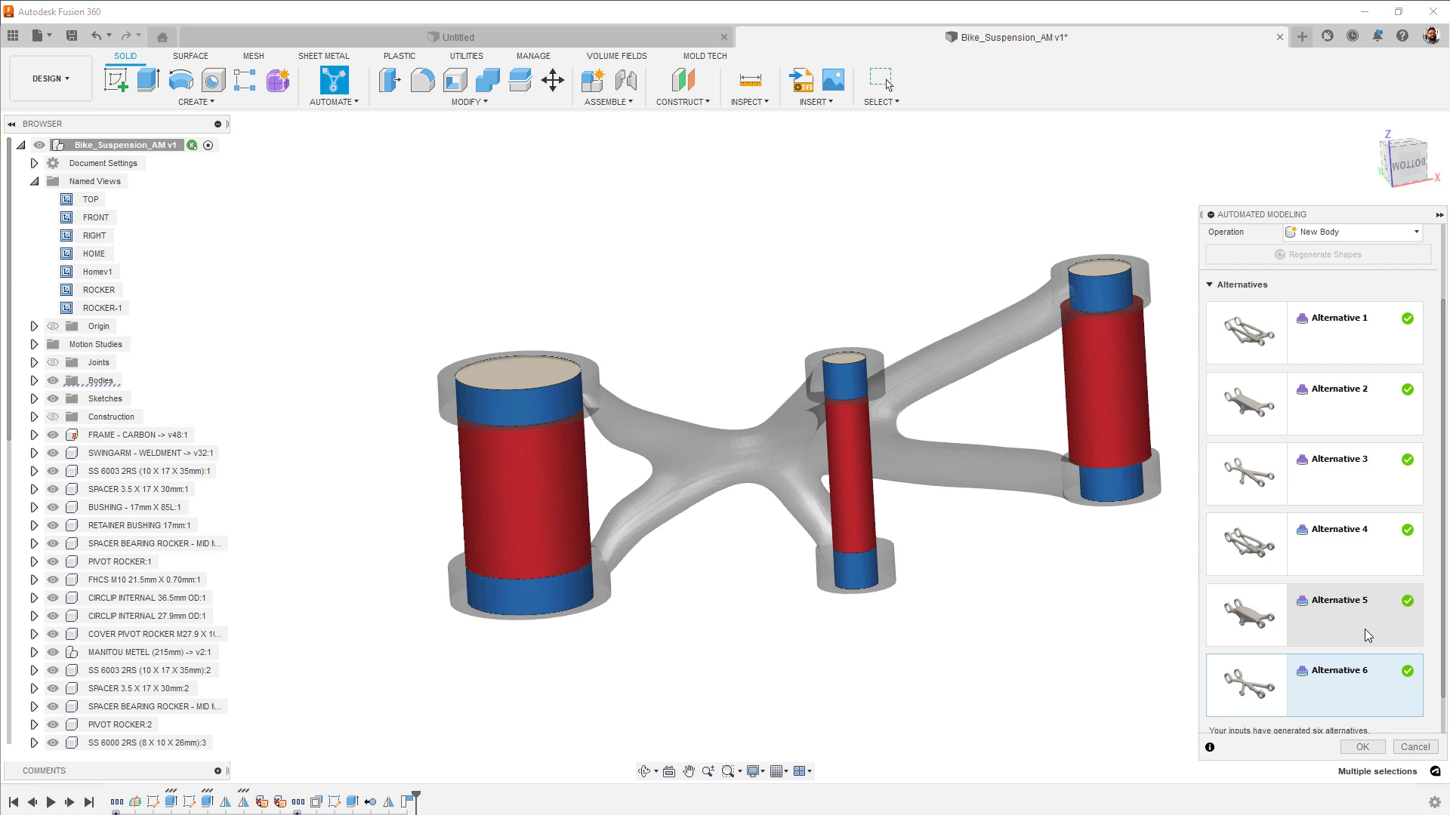
left_click(1367, 632)
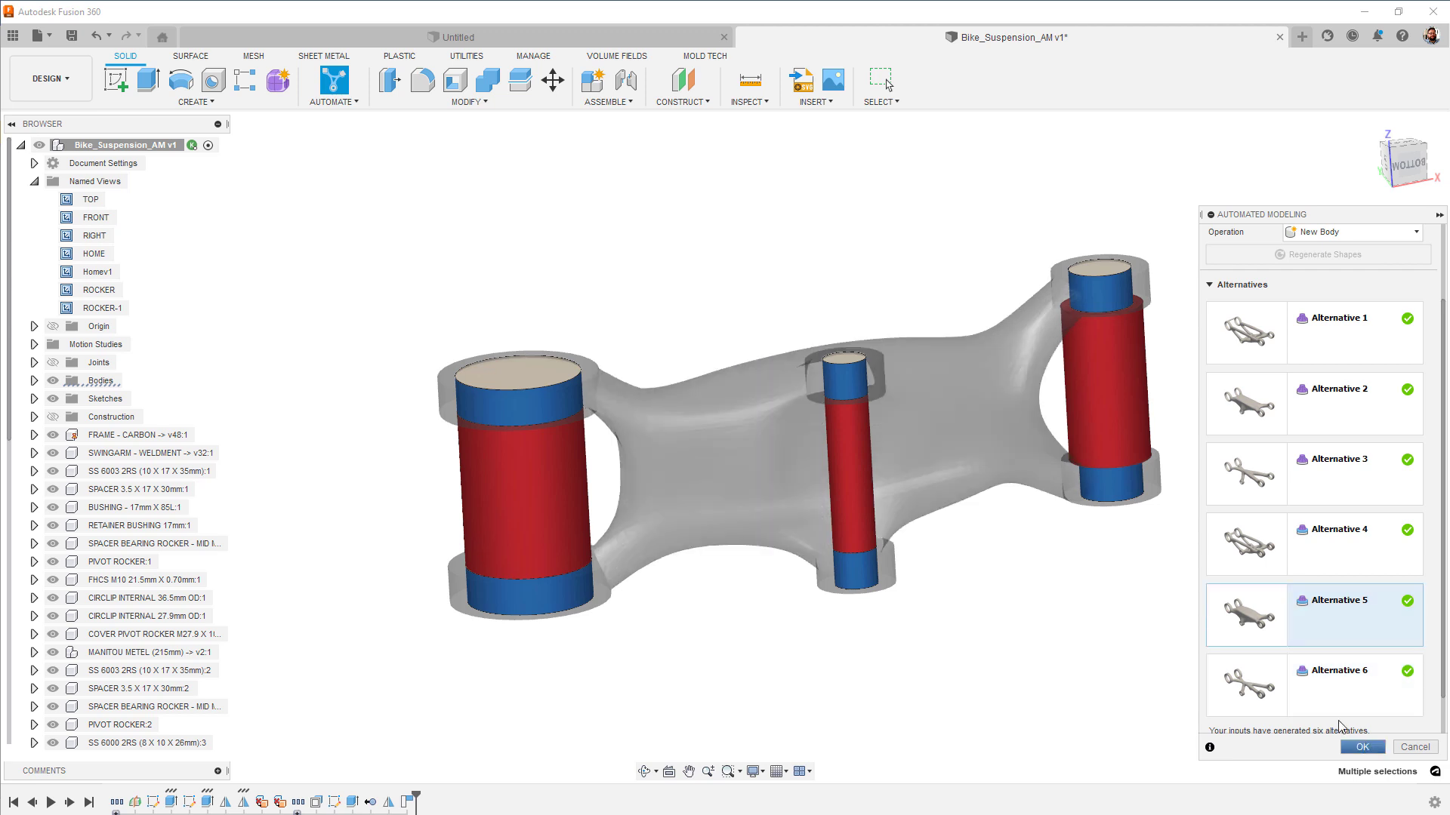
left_click(1359, 745)
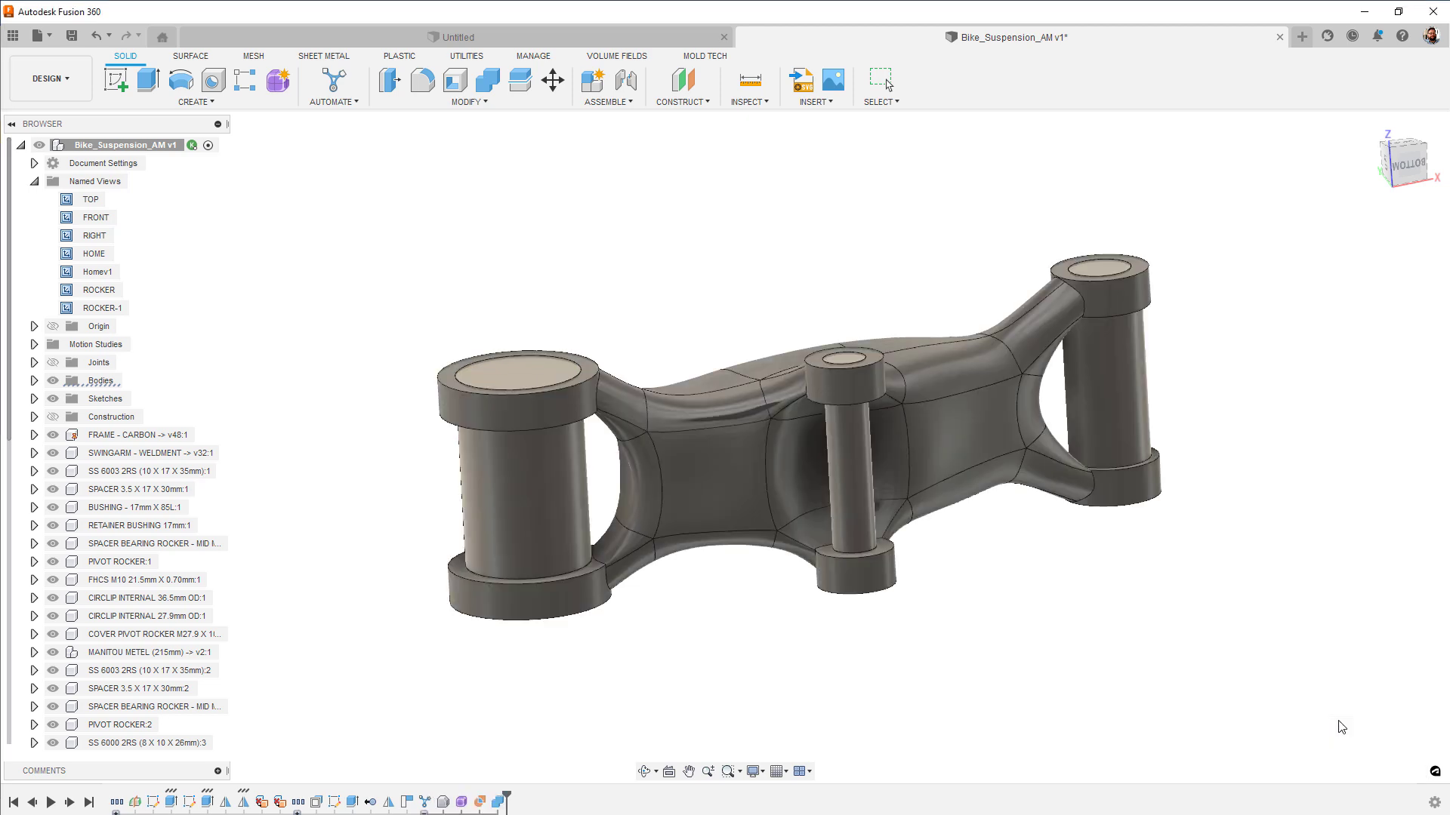
middle_click_drag(1089, 631, 1049, 594, "shift")
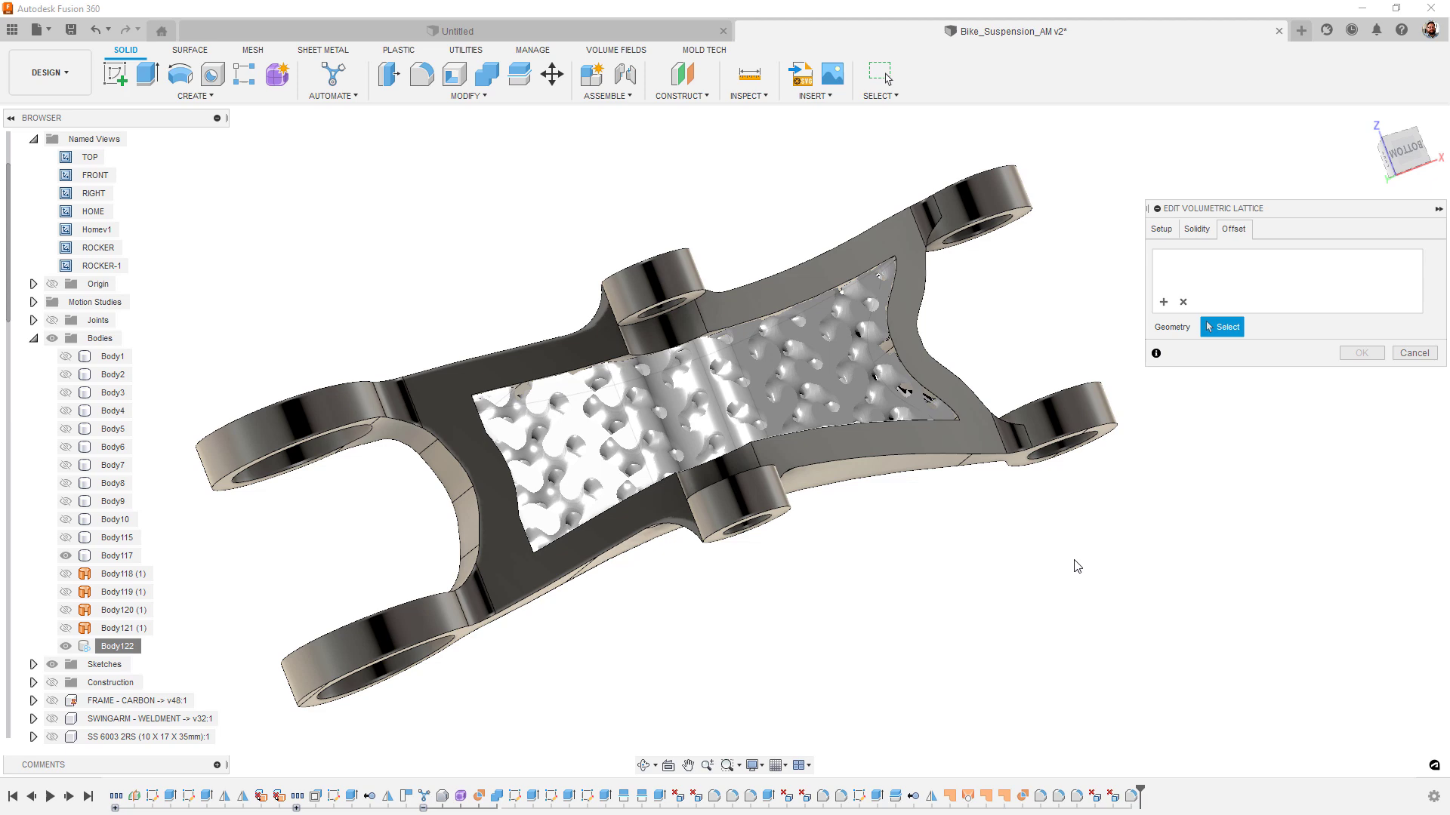
left_click(734, 397)
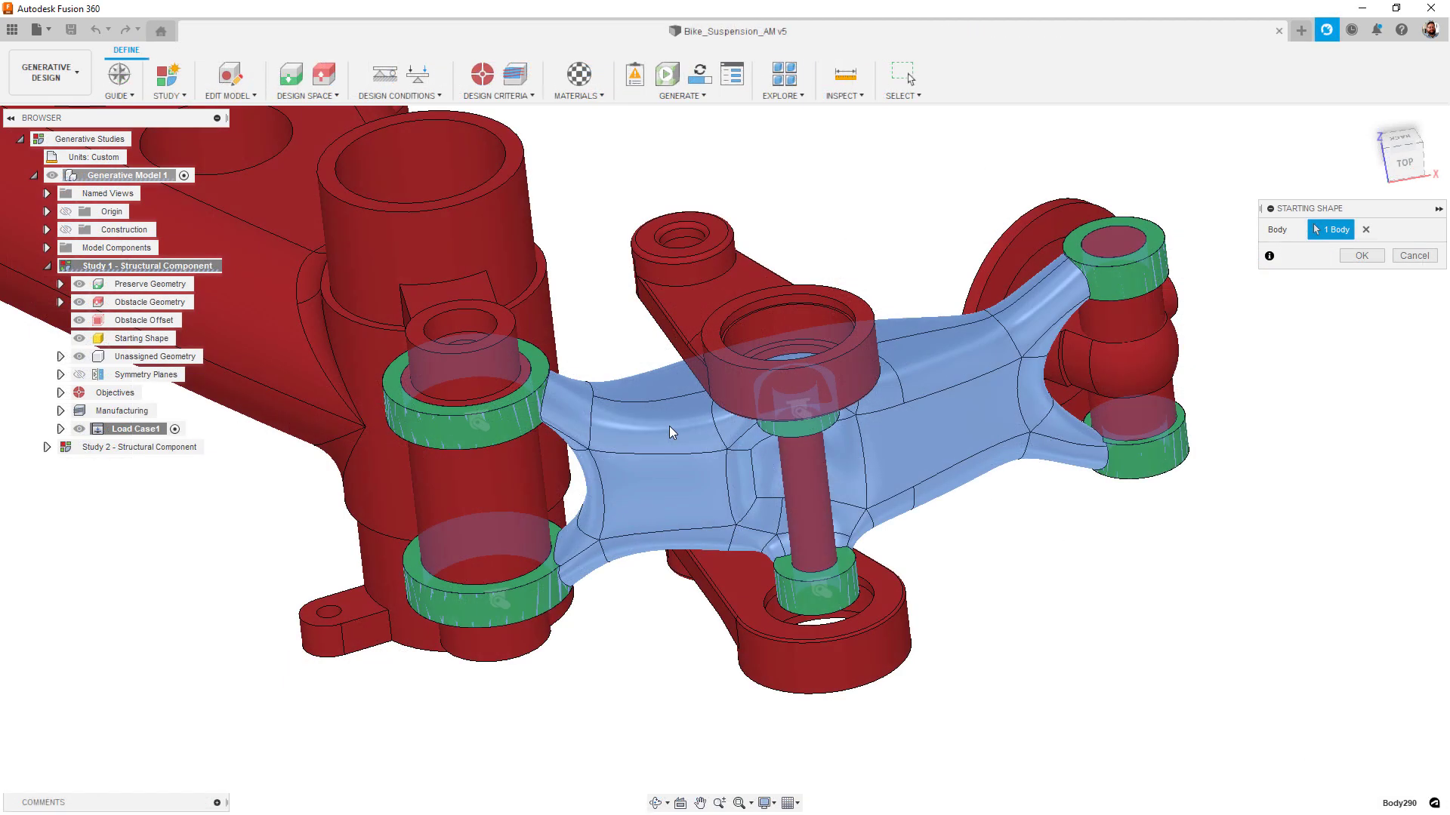
left_click(1361, 256)
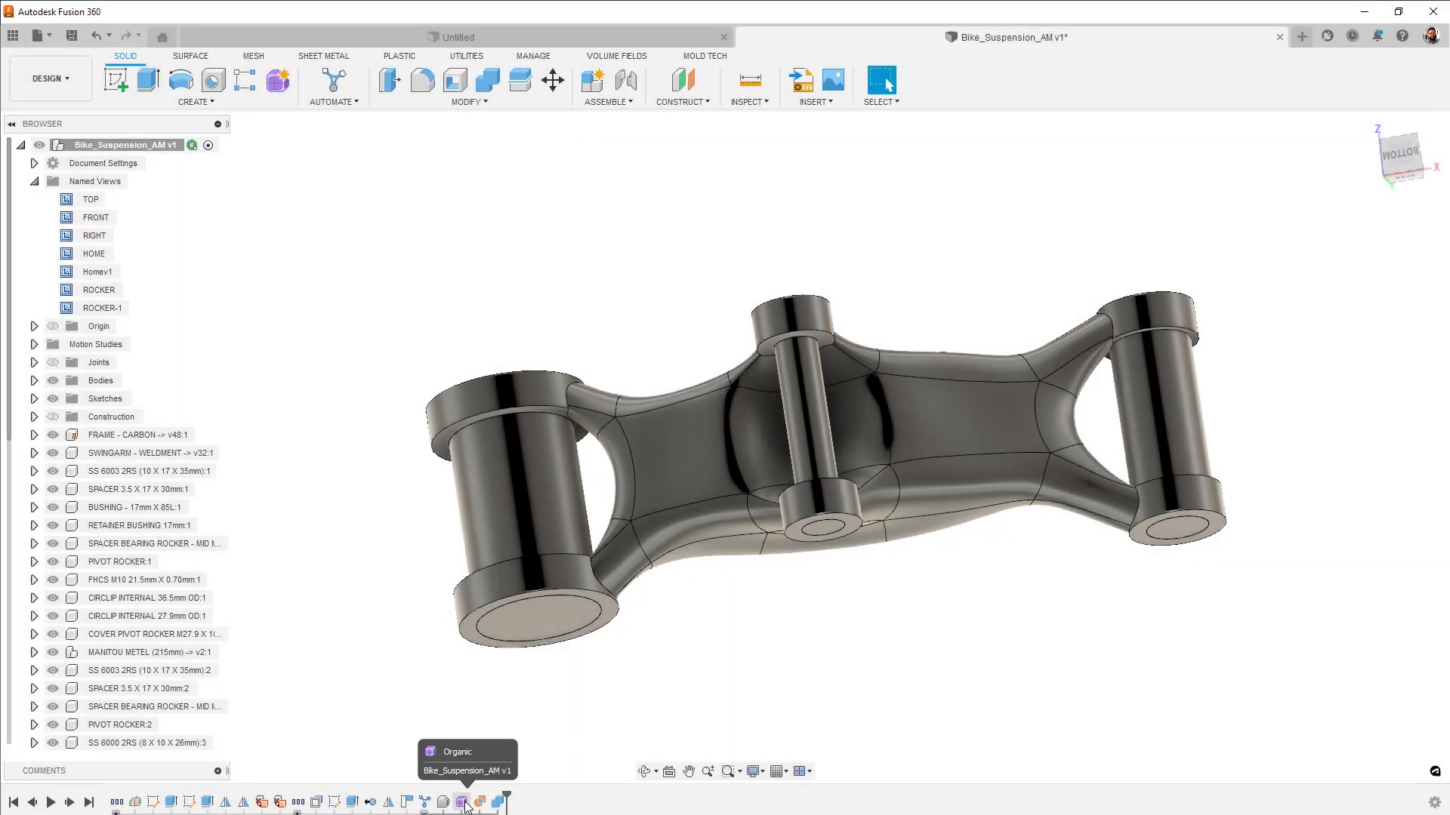
Edit the rocker's T-spline form and drag one surface vertex to reshape it
double_click(464, 804)
right_click_drag(463, 146, 428, 167)
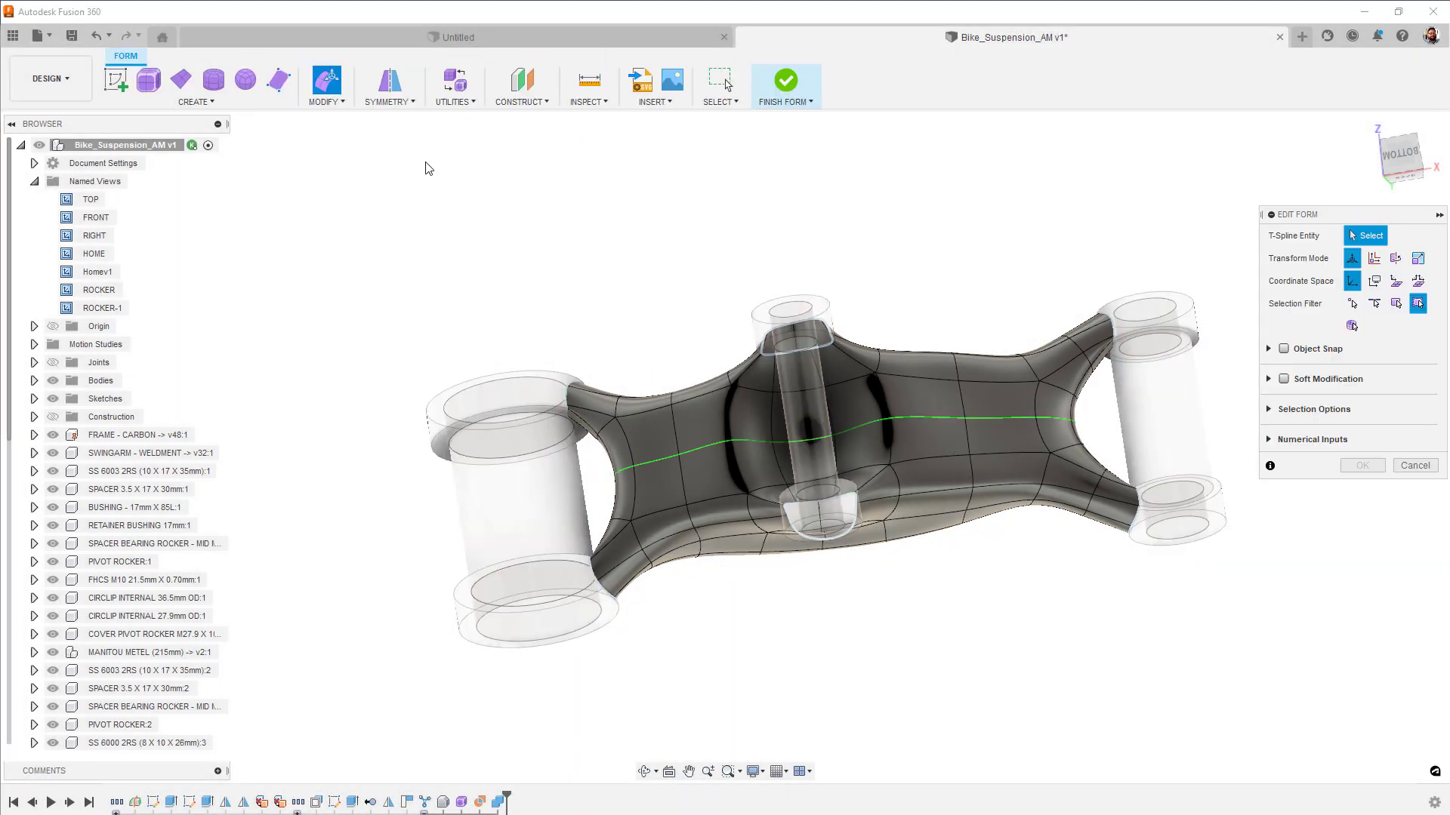
left_click(676, 402)
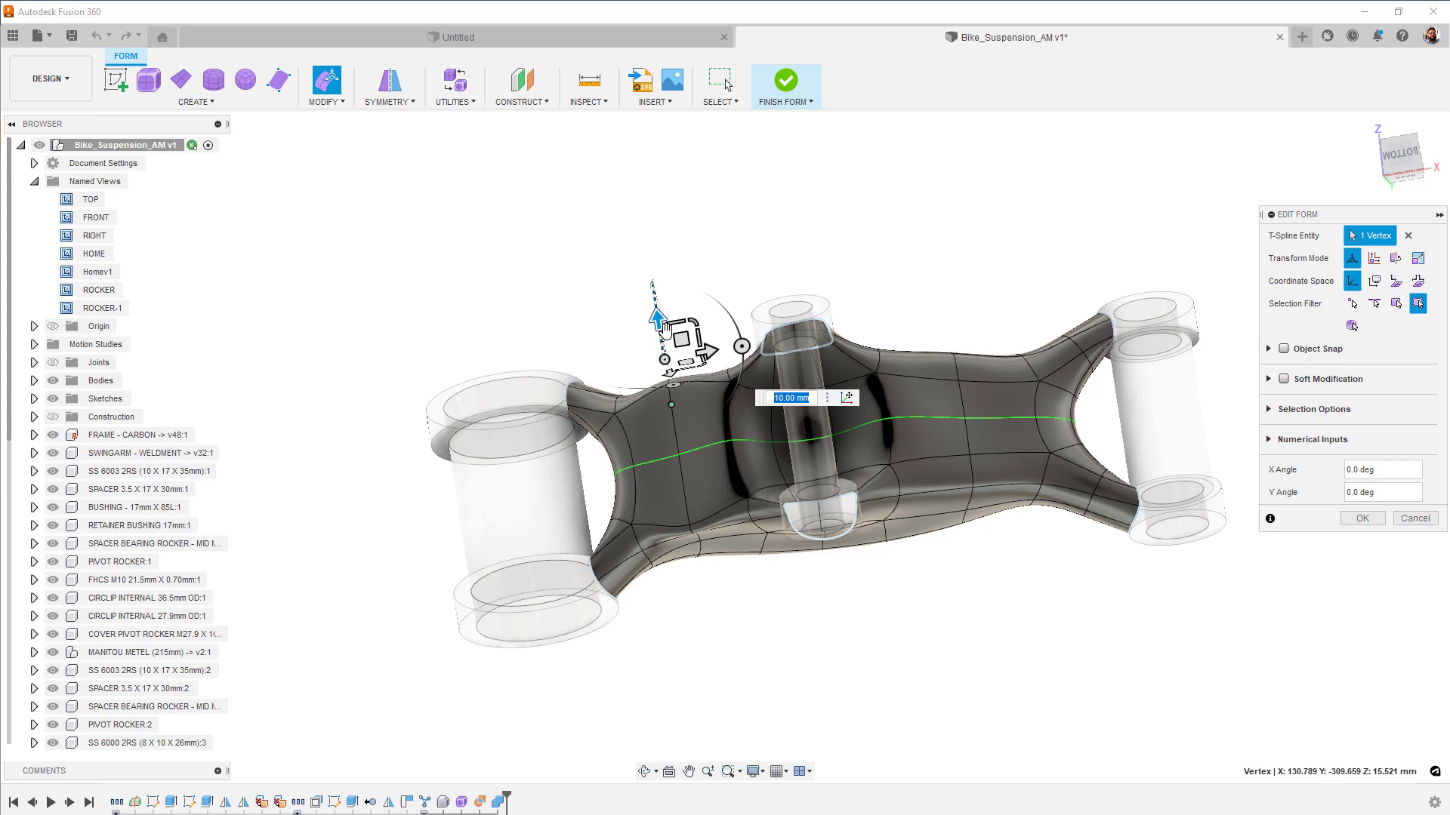
middle_click_drag(662, 325, 702, 528, "shift")
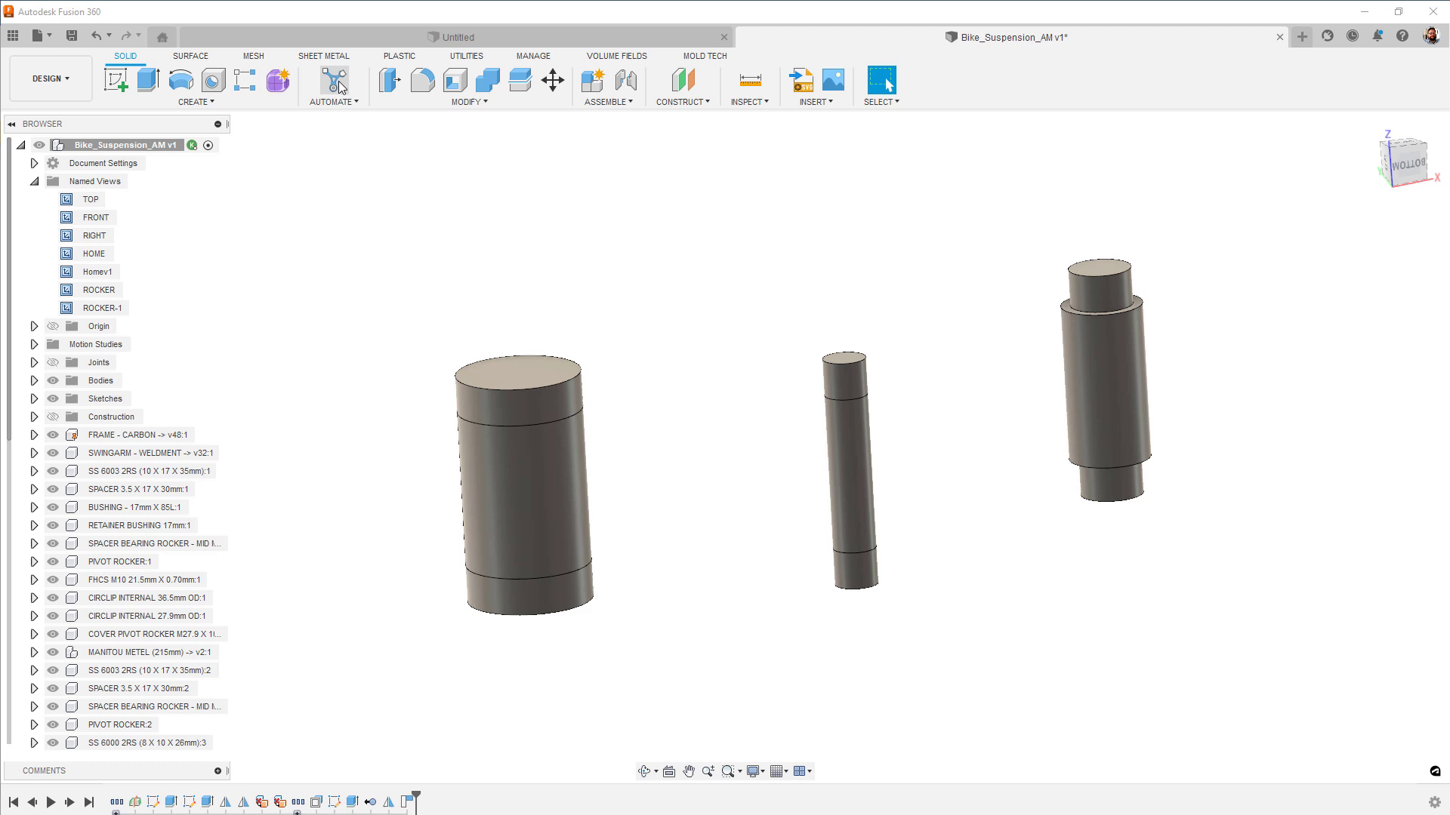
Start a new Automated Modeling and select five cylinder end bands as faces to connect
left_click(338, 82)
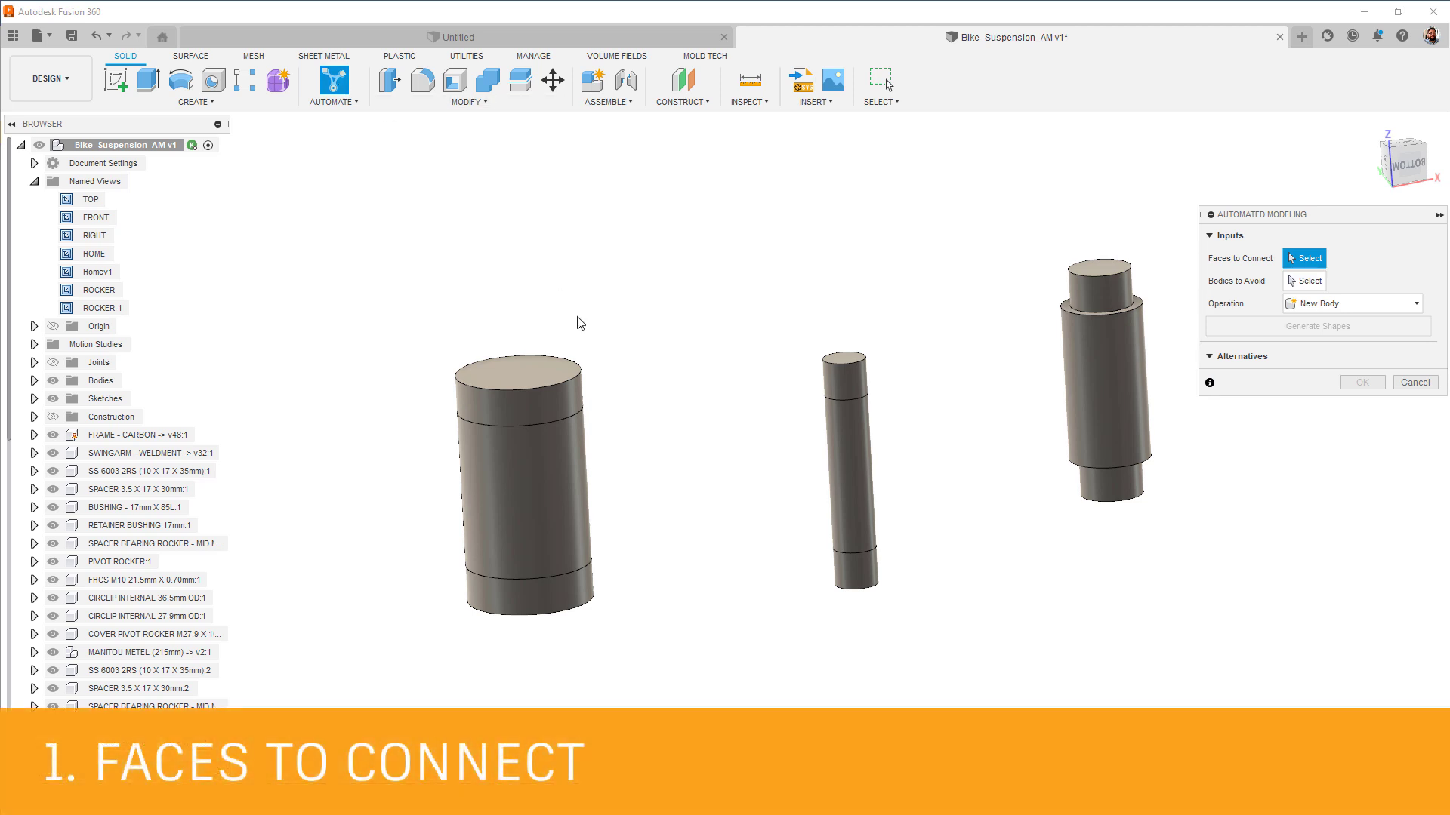
left_click(574, 399)
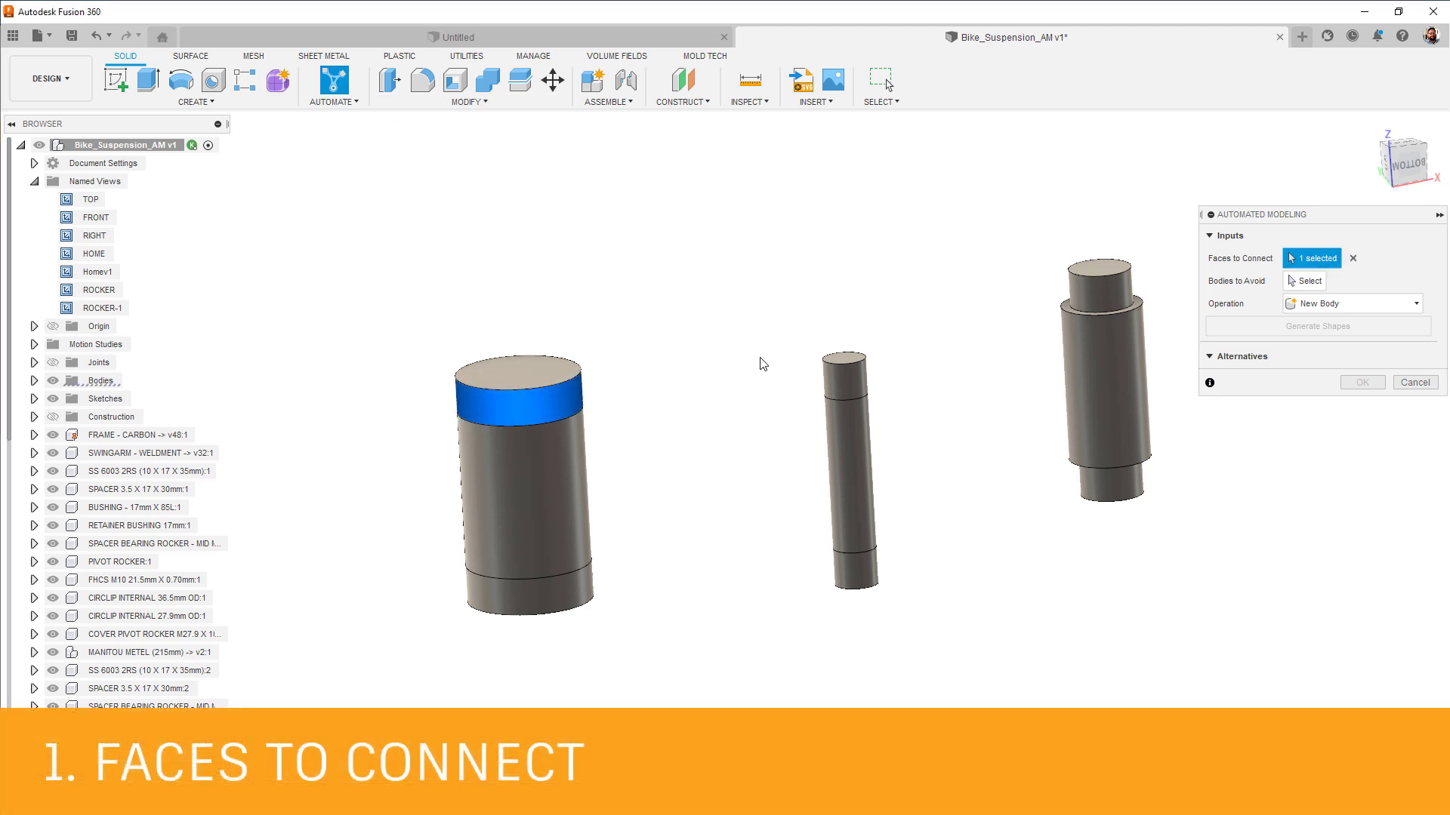
left_click(837, 382)
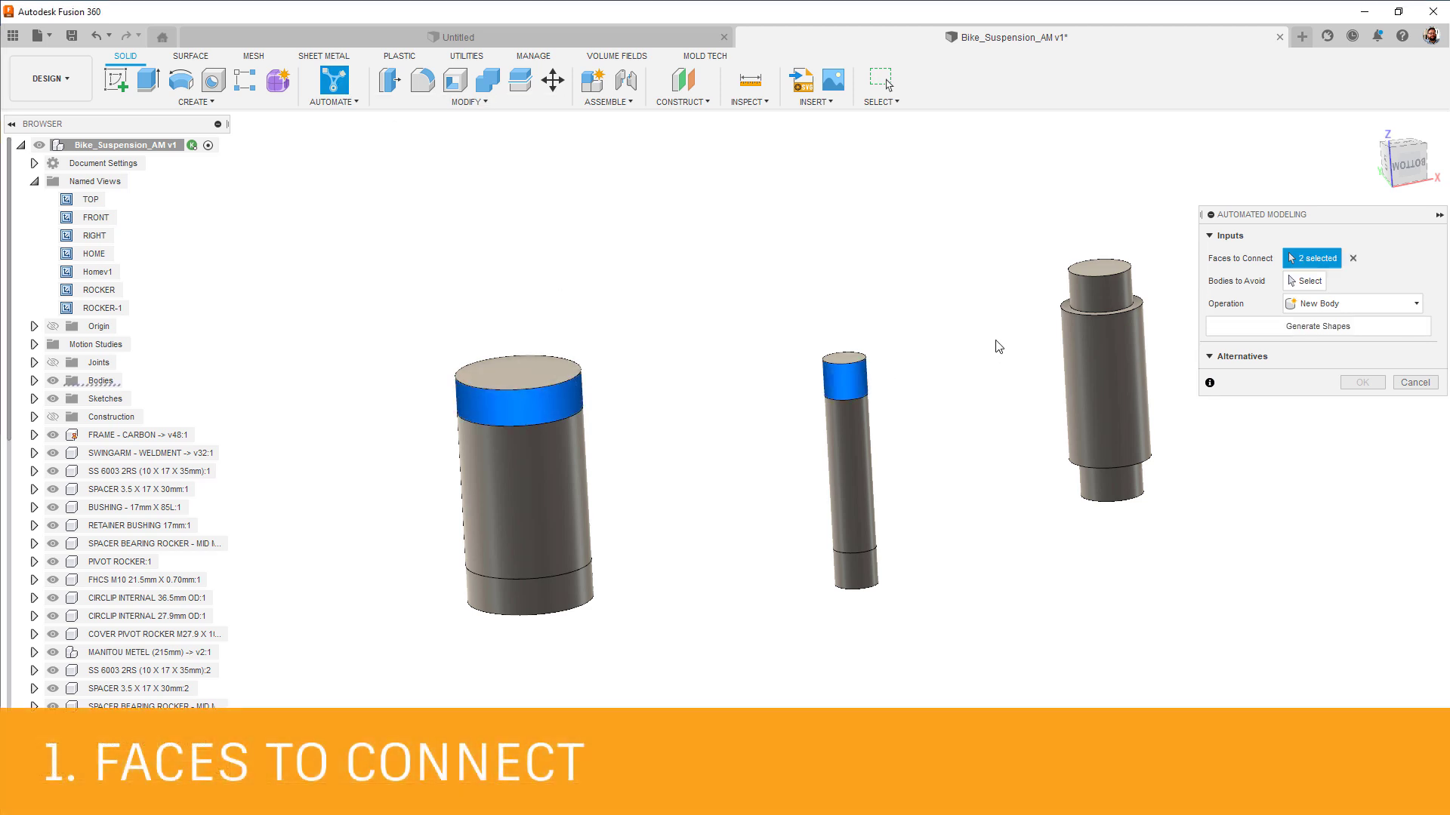
left_click(1085, 302)
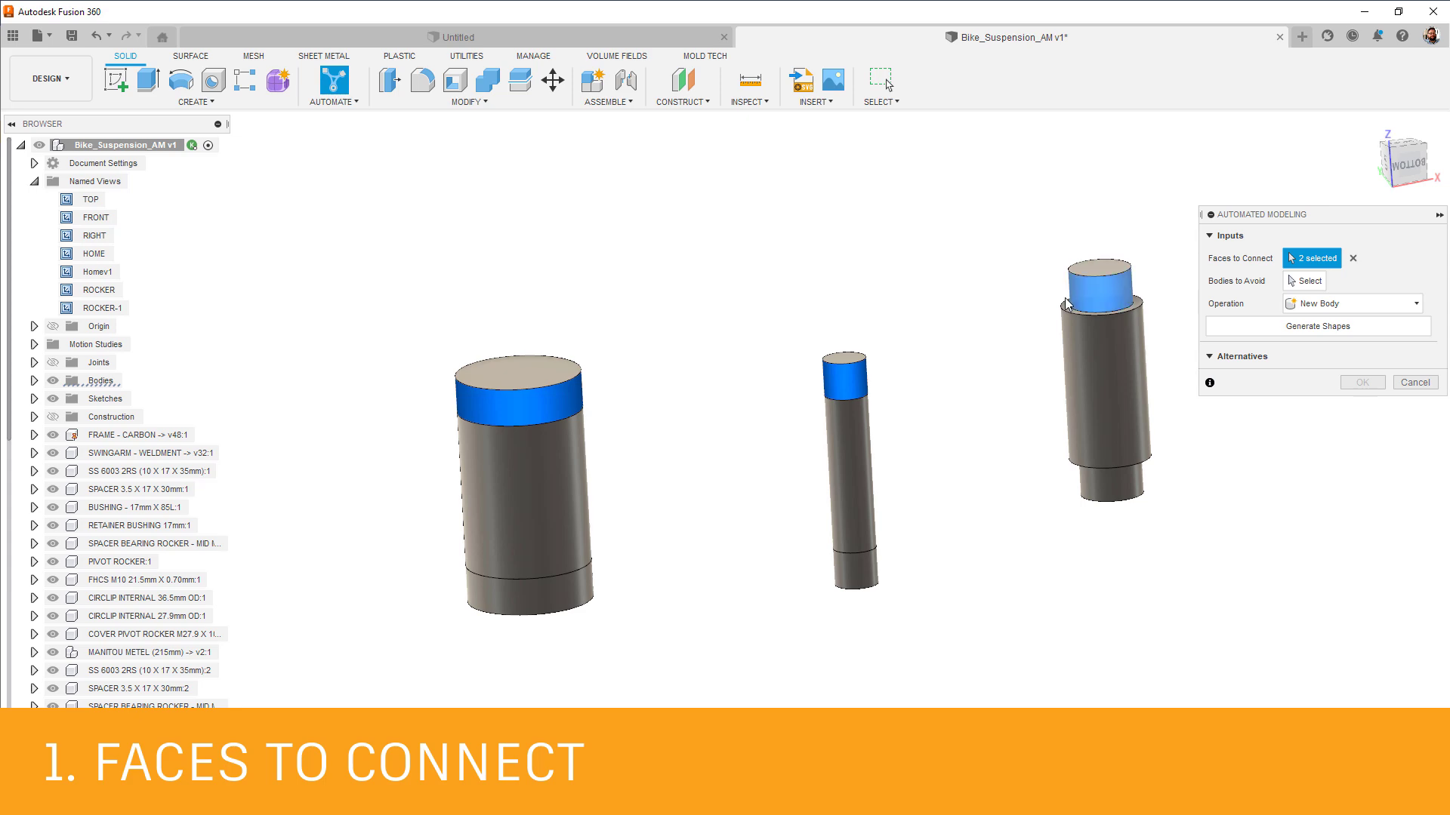
left_click(1093, 487)
left_click(872, 572)
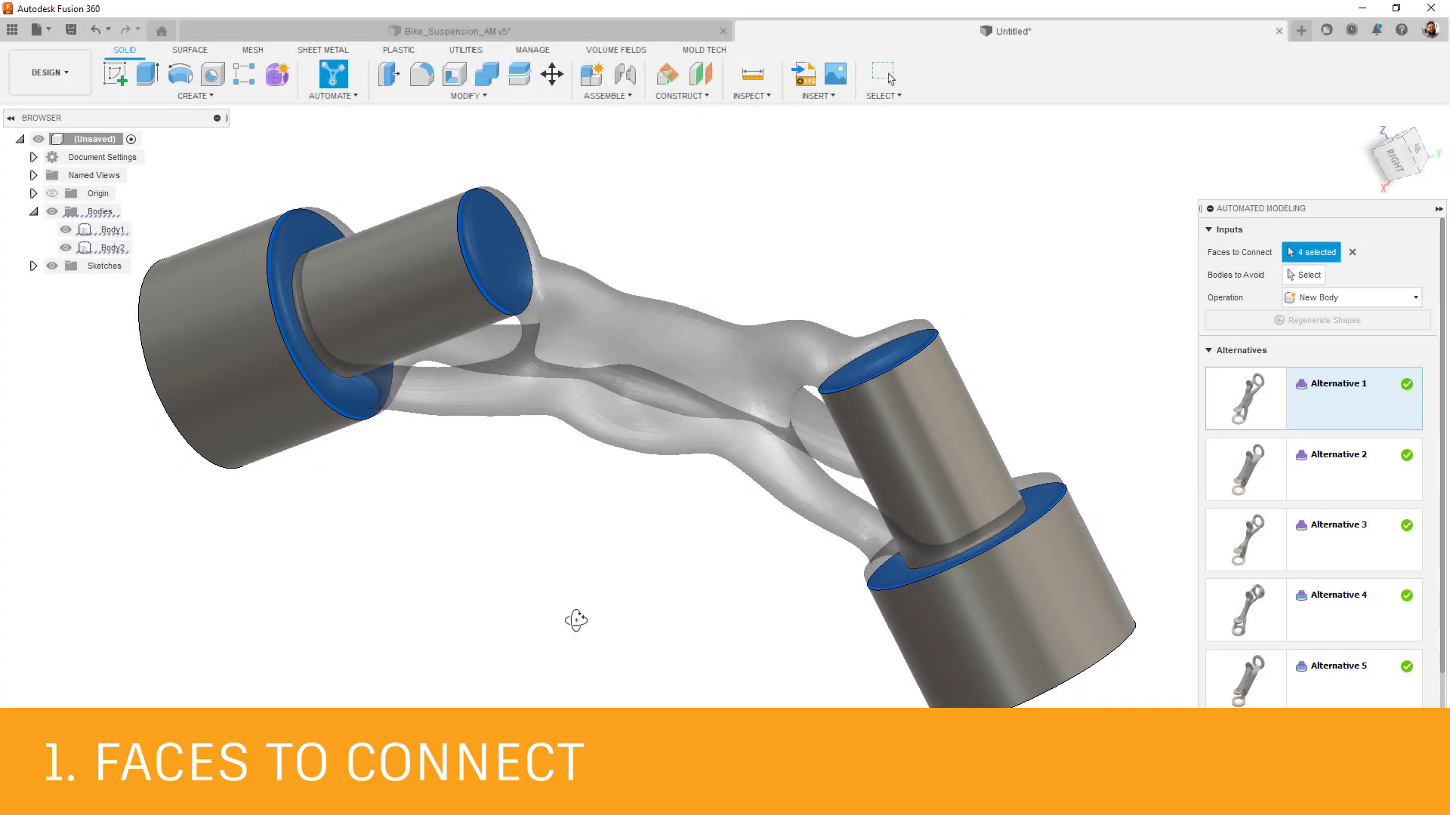
Orbit the model while previewing connector Alternatives 2, 4, 2 and 3
mouse_move(577, 615)
middle_mouse_down("shift")
mouse_move(577, 599)
mouse_move(606, 664)
mouse_move(603, 628)
middle_mouse_up("shift")
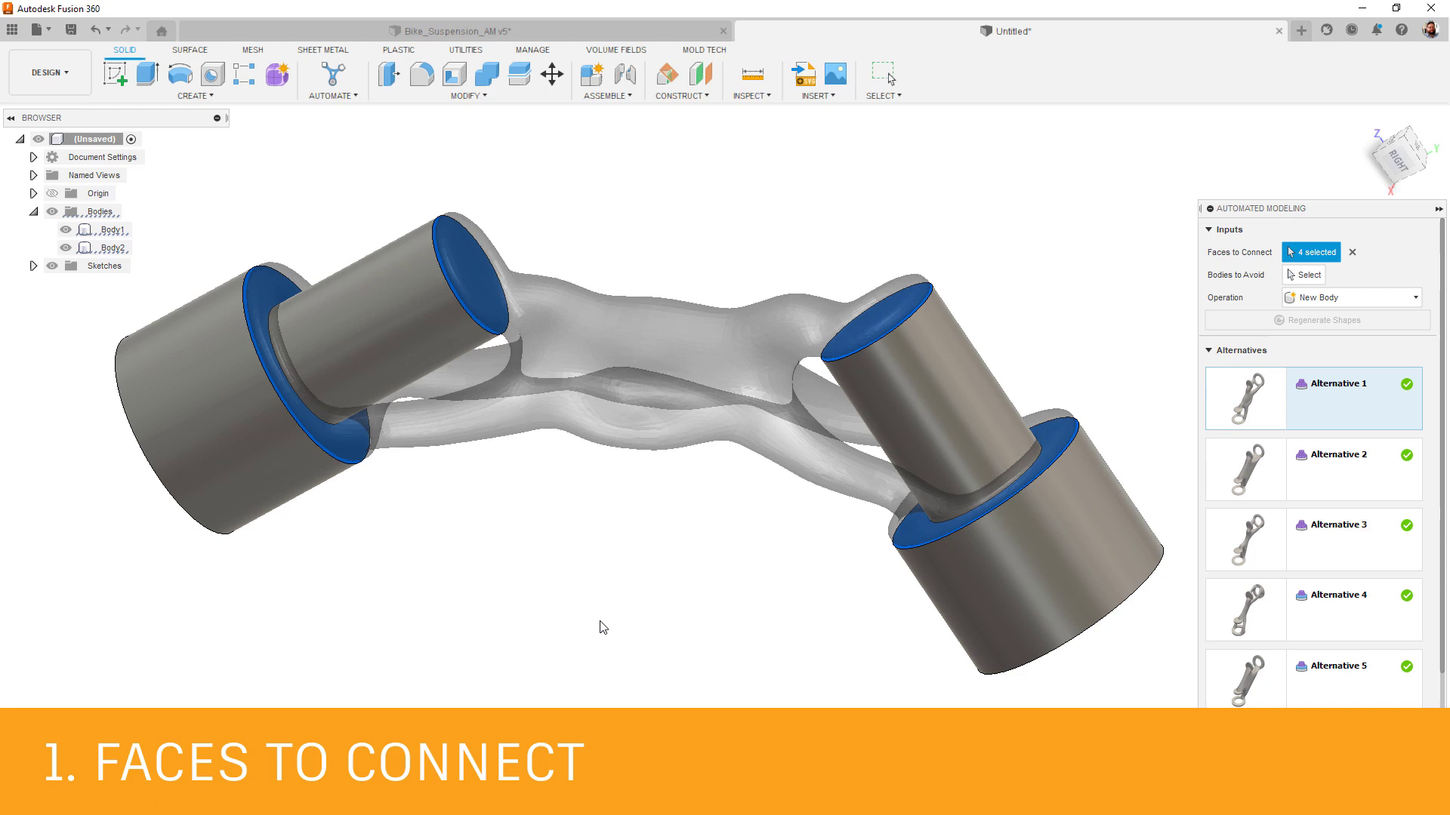
left_click(1298, 483)
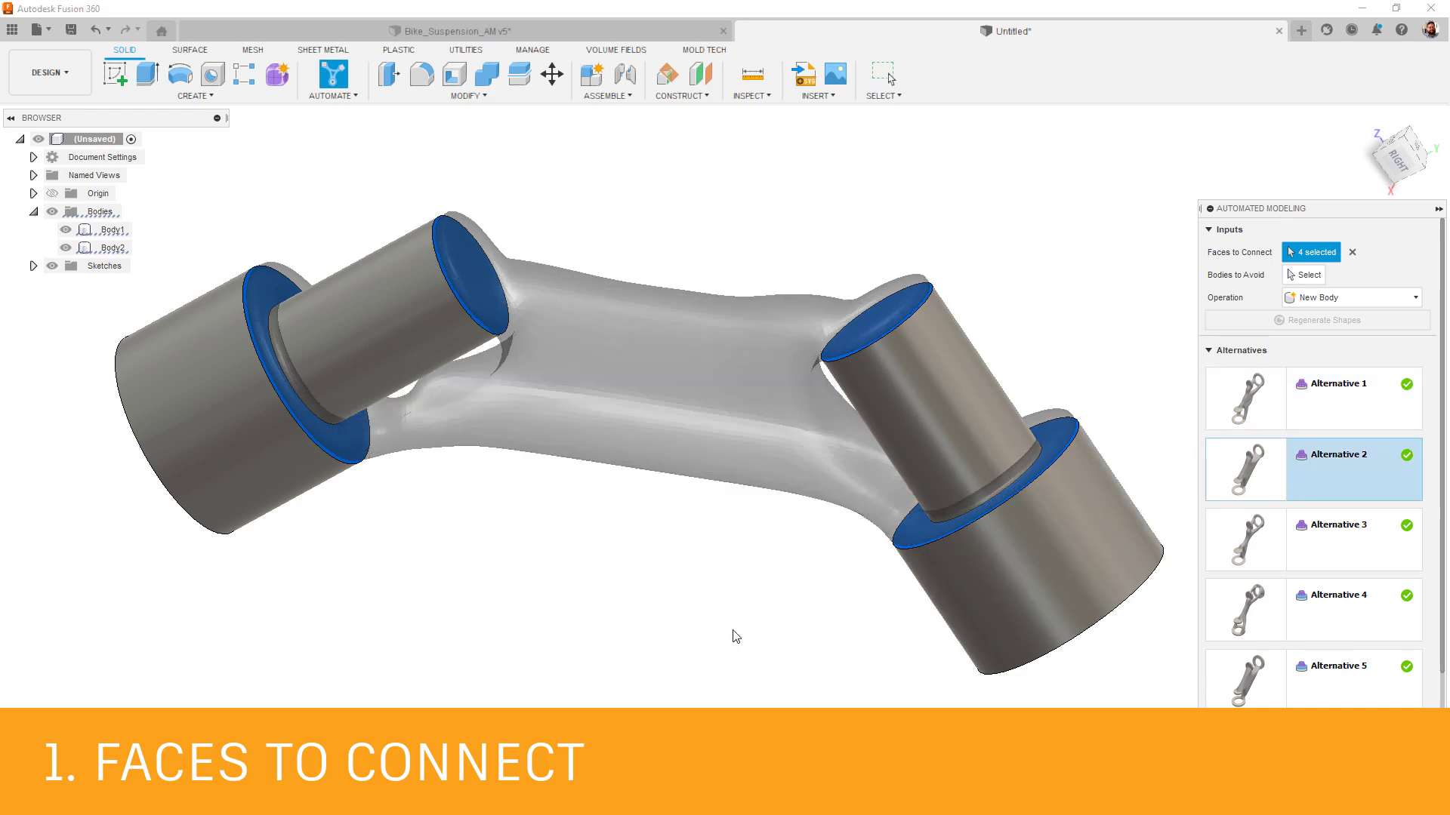
middle_click_drag(663, 638, 691, 617, "shift")
left_click(1357, 620)
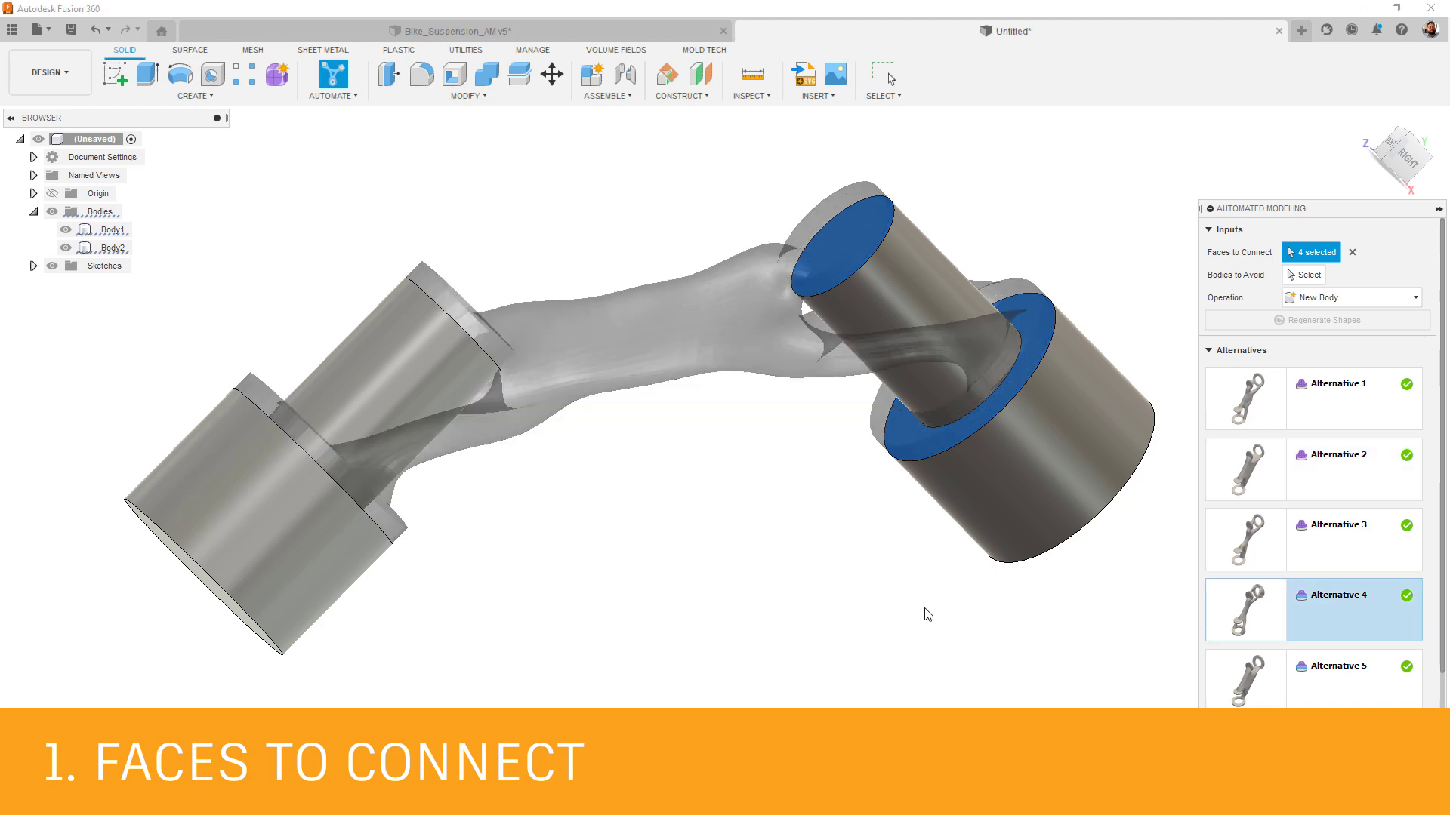
middle_click_drag(783, 560, 739, 574, "shift")
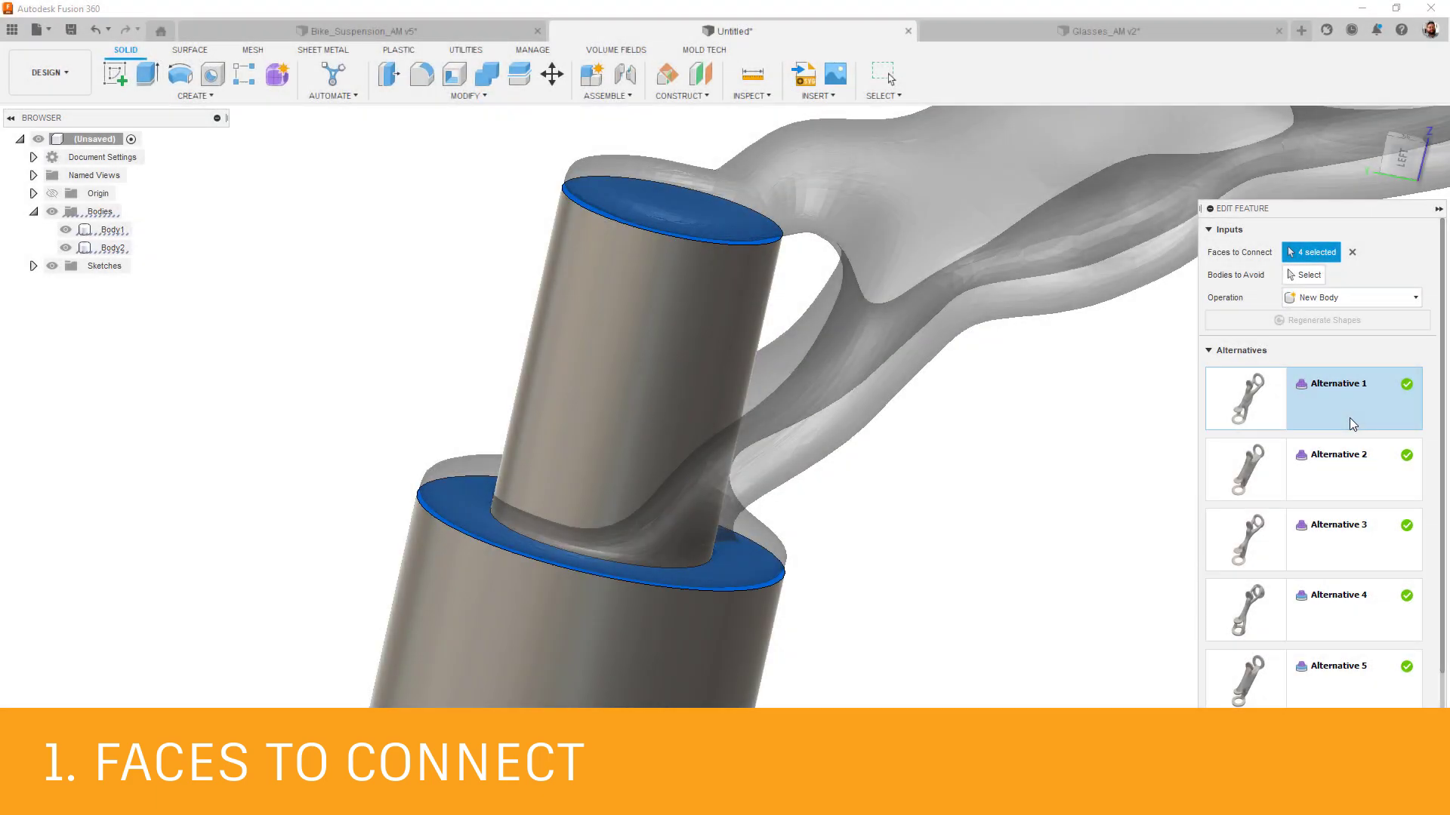
left_click(1357, 456)
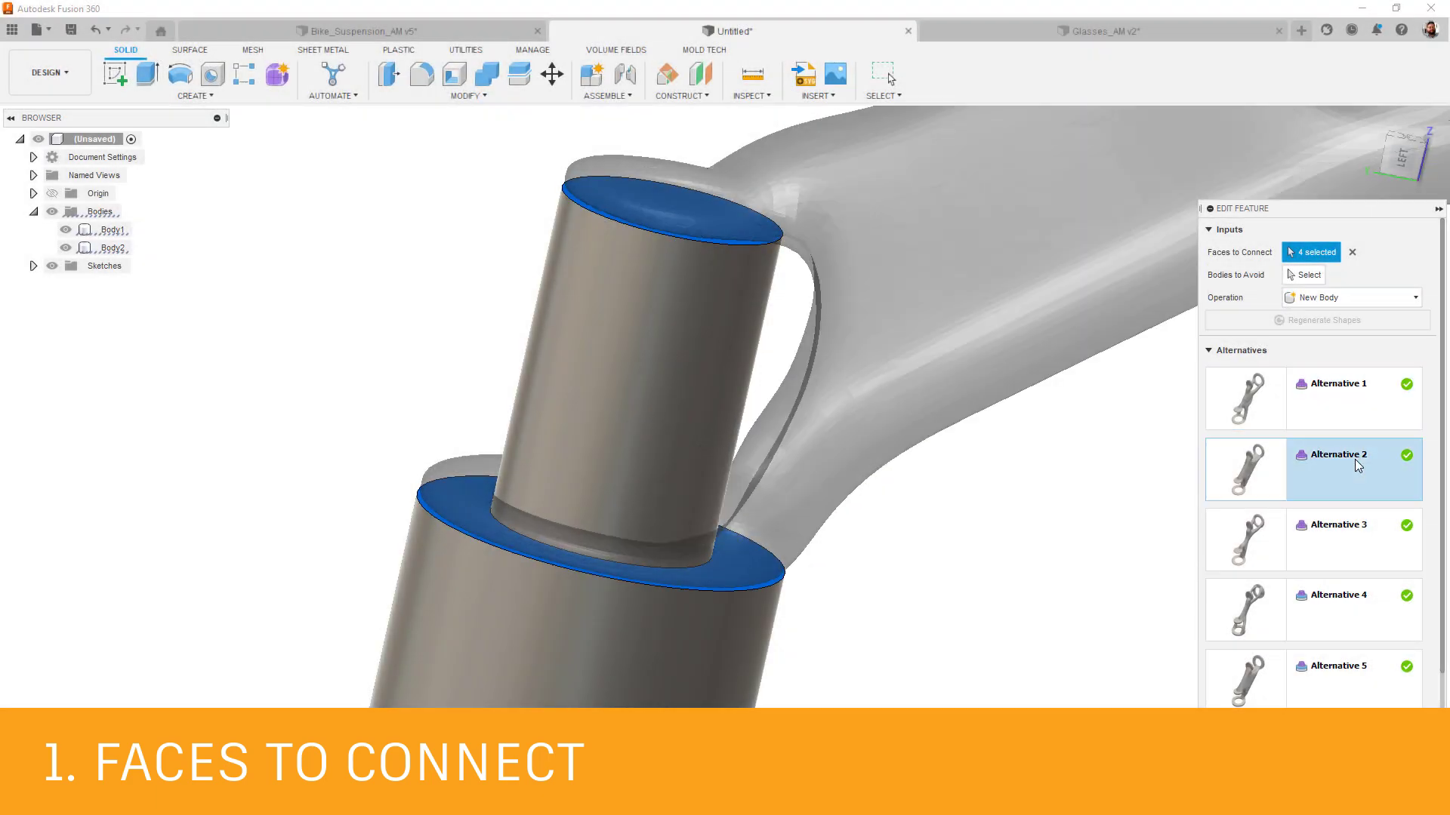
left_click(1367, 536)
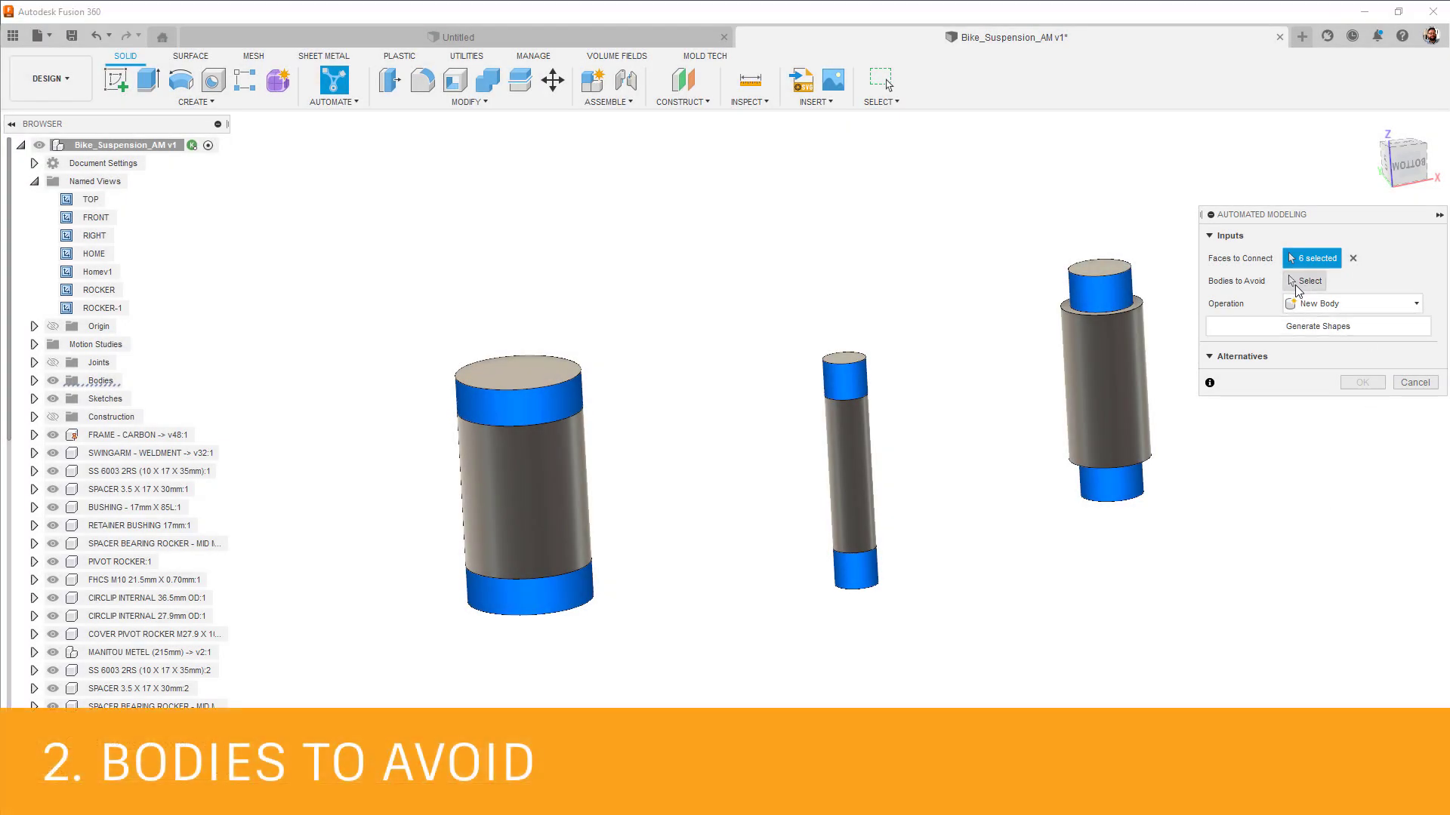
Mark the middle bodies of the right, middle and left cylinders as bodies to avoid
left_click(1296, 289)
left_click(1103, 408)
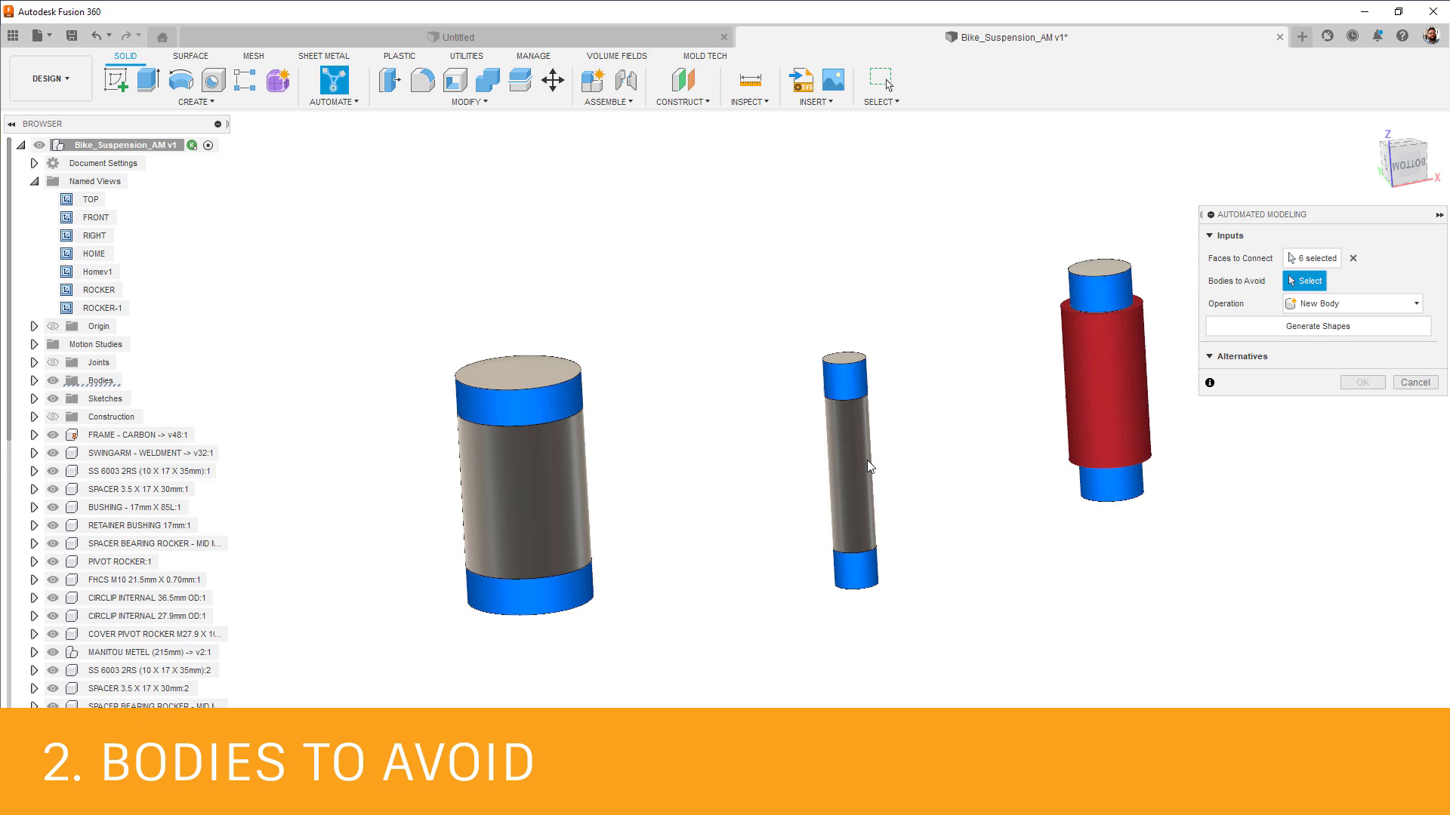
left_click(851, 468)
left_click(544, 491)
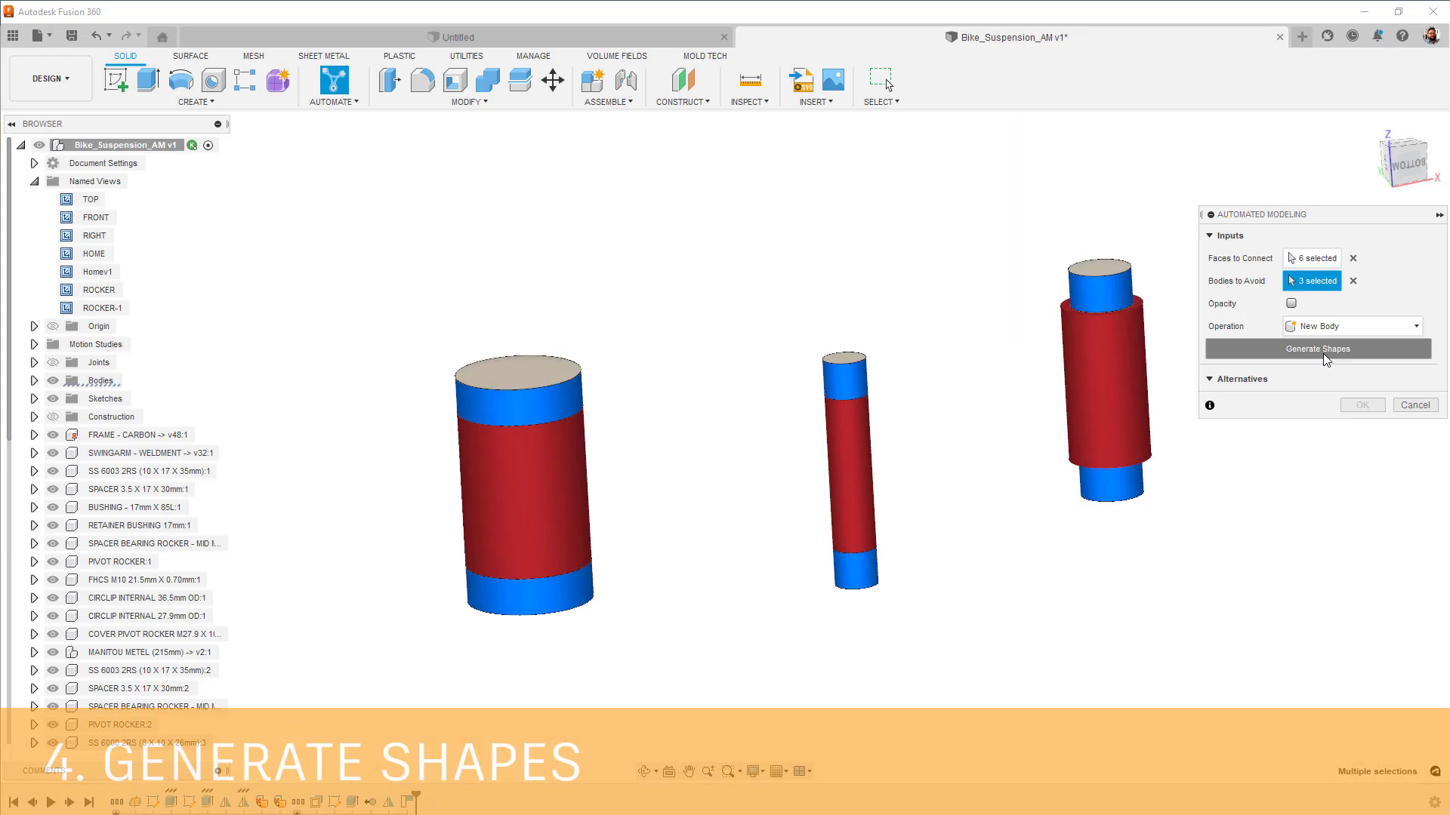
Generate the rocker alternatives, then preview Alternative 6 and Alternative 5
left_click(1322, 353)
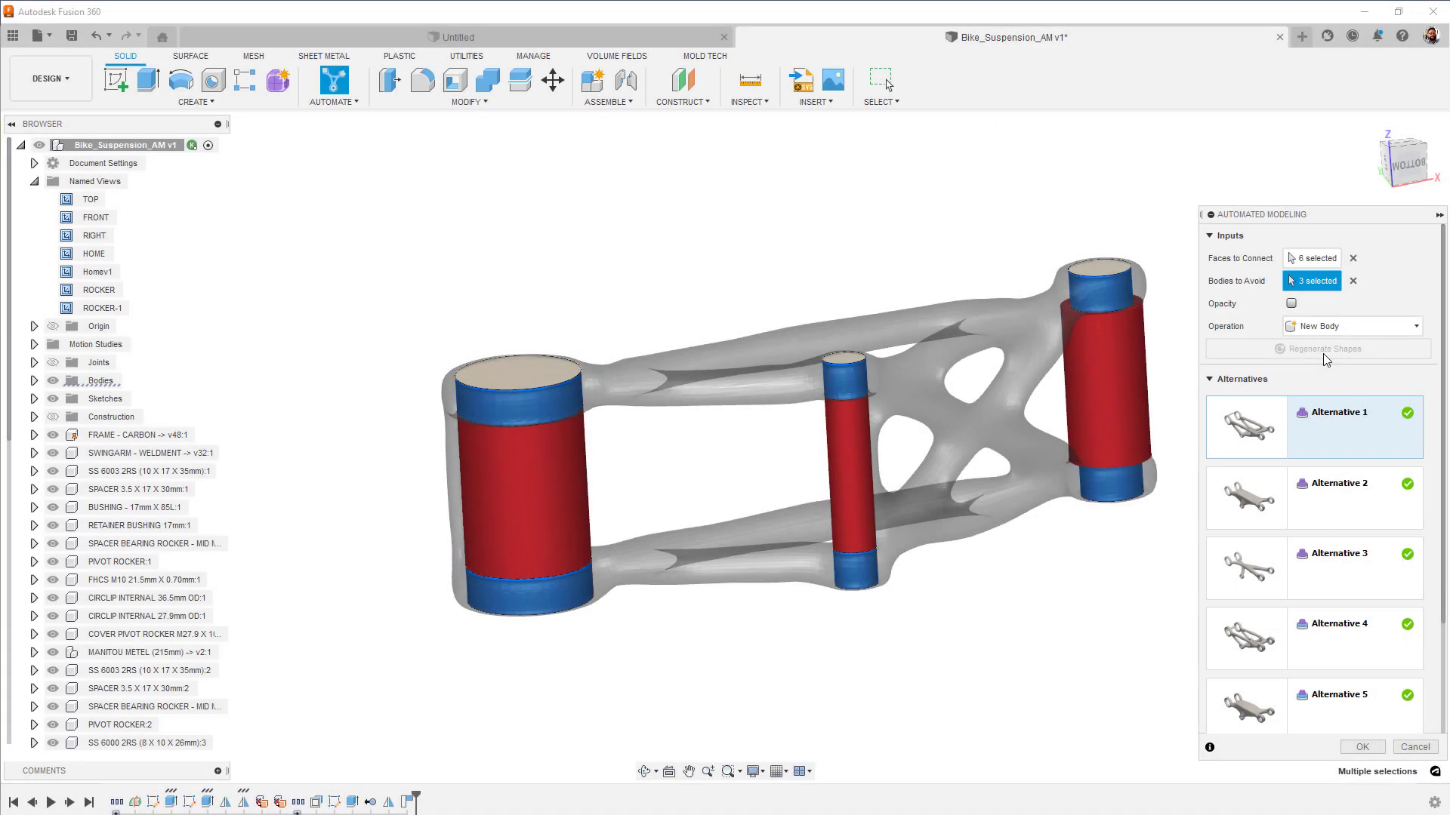
scroll(1373, 513, "down", 3)
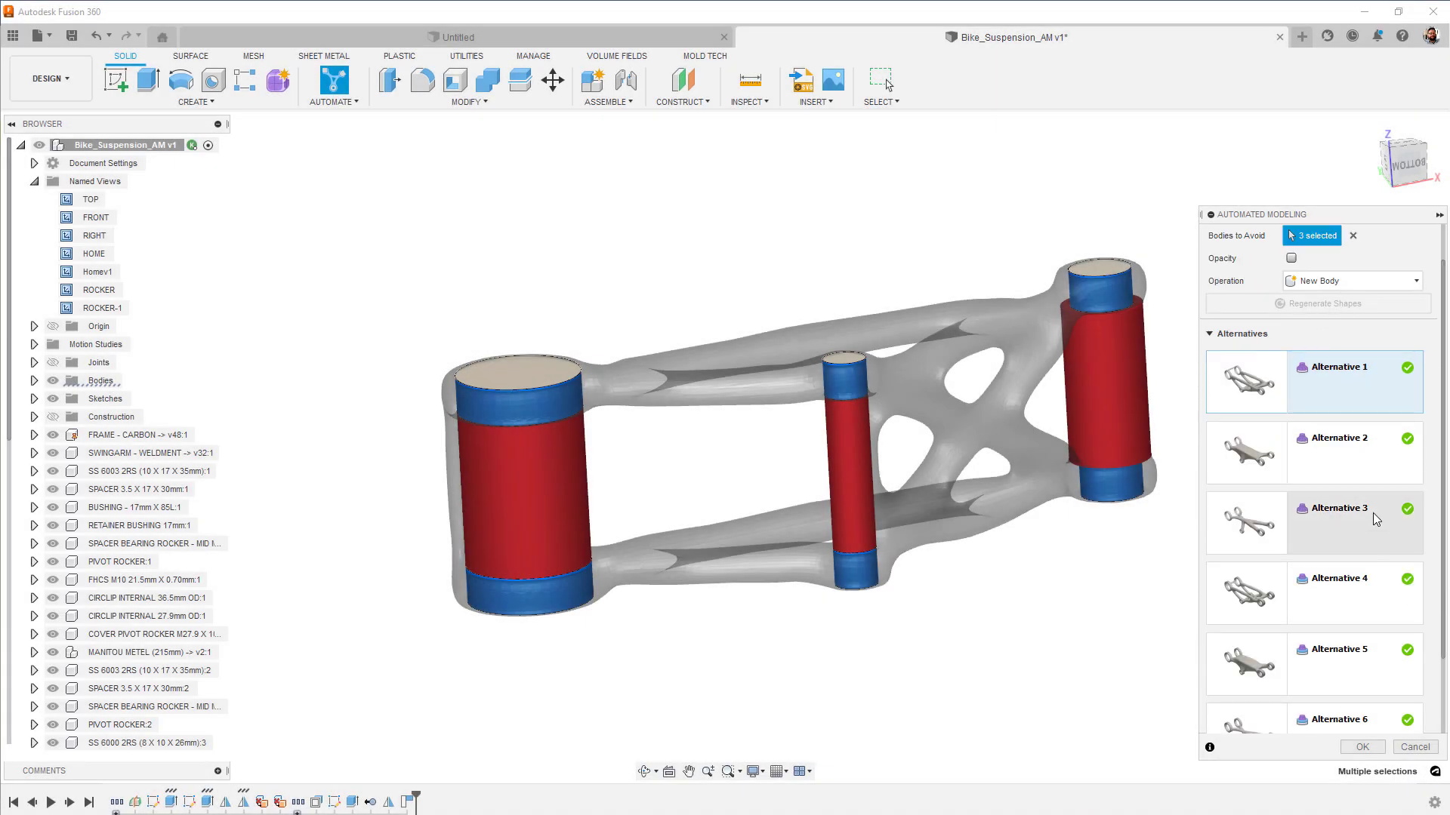
left_click(1372, 676)
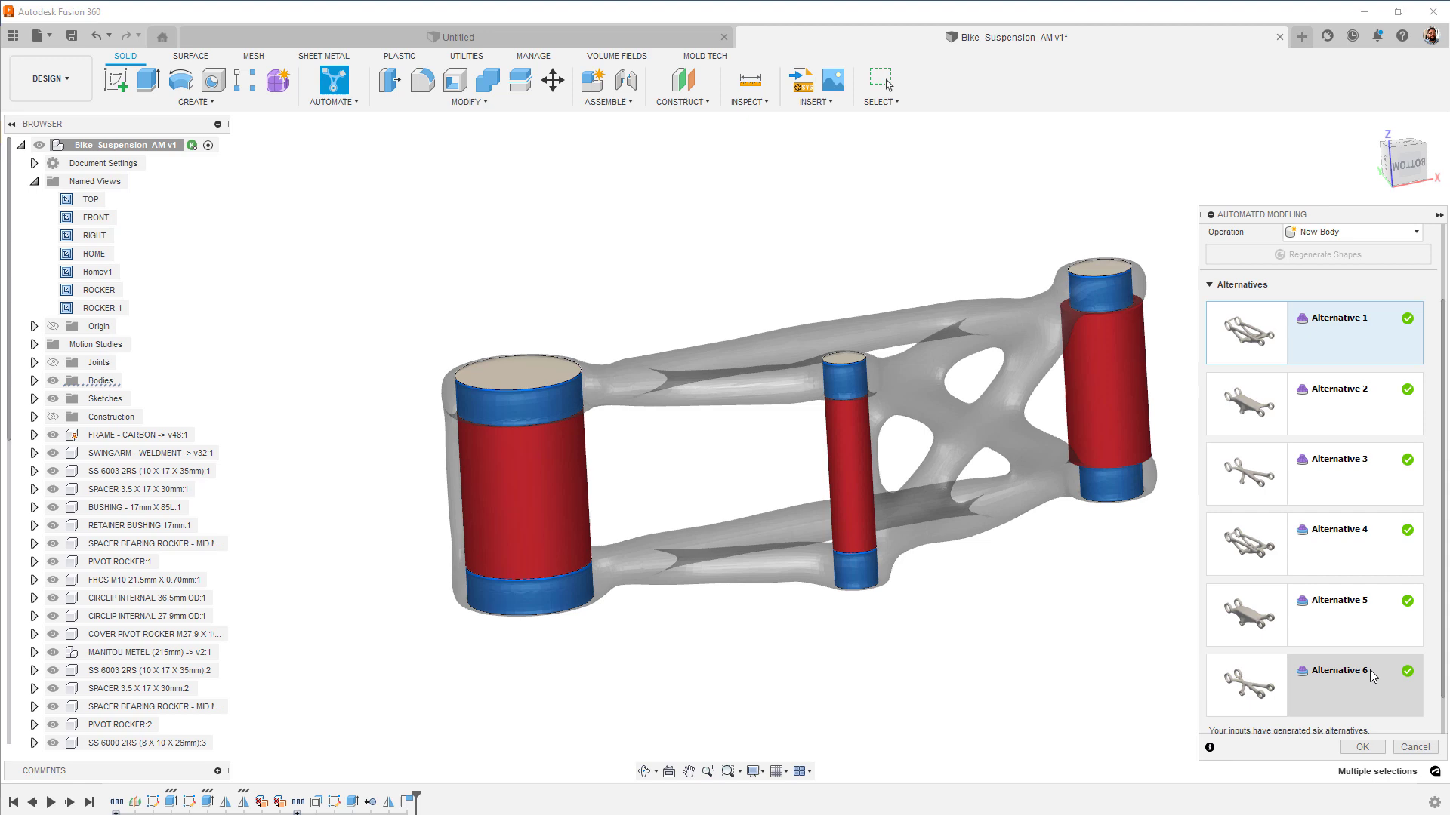
left_click(1366, 634)
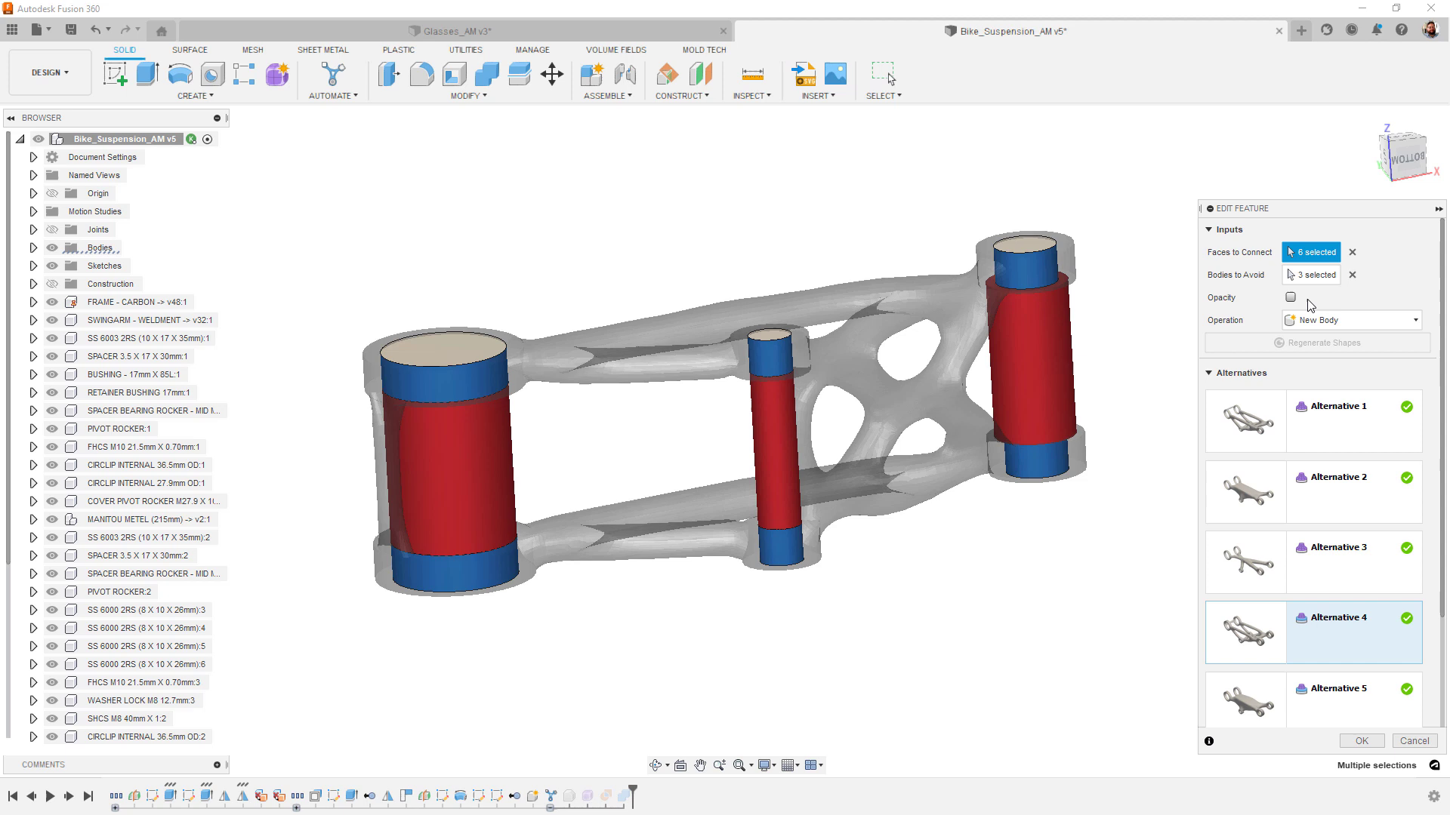
Toggle the avoided bodies' opacity twice to check them see-through, ending solid red
left_click(1290, 299)
left_click(1290, 298)
left_click(1291, 298)
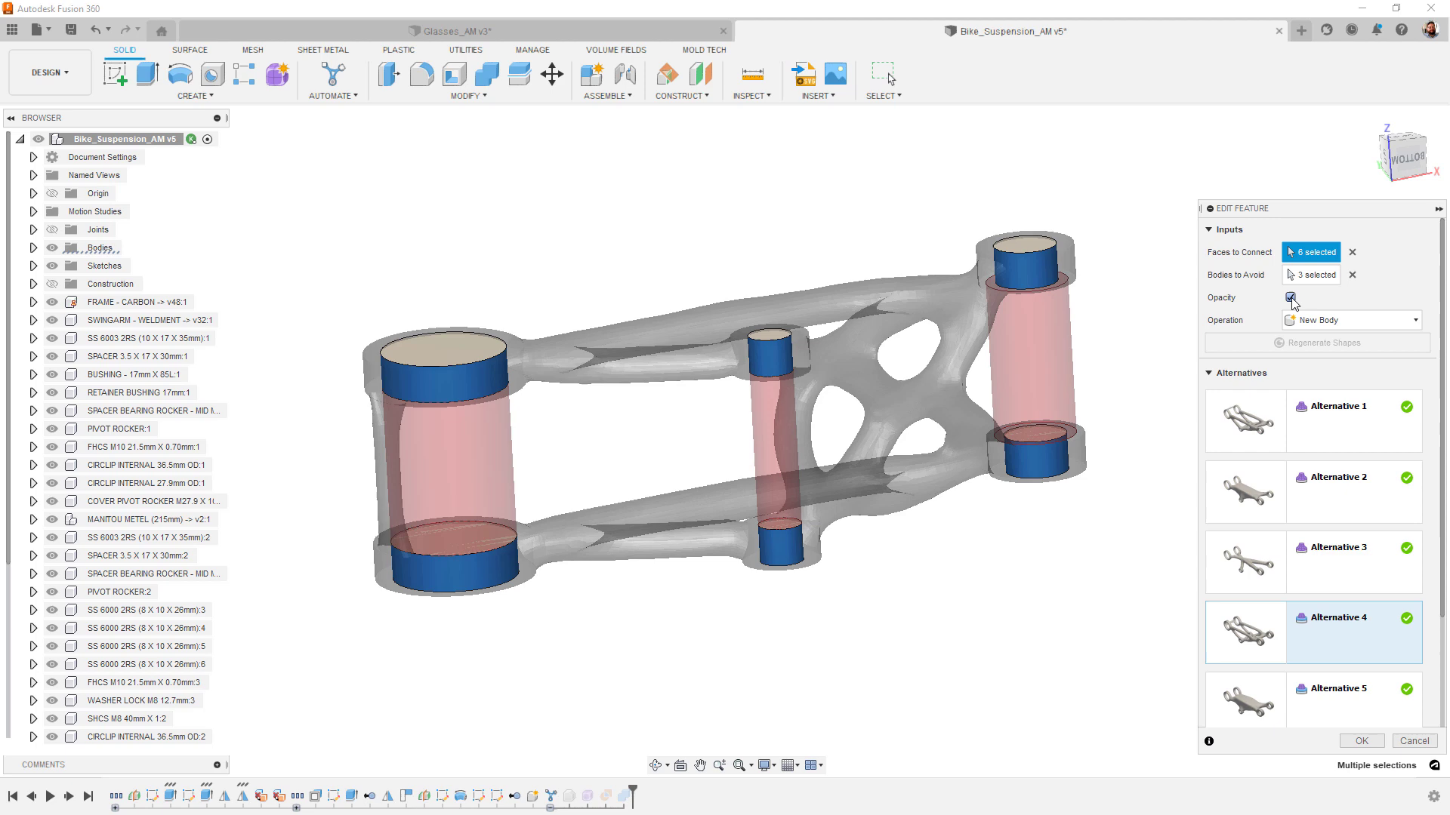
left_click(1290, 298)
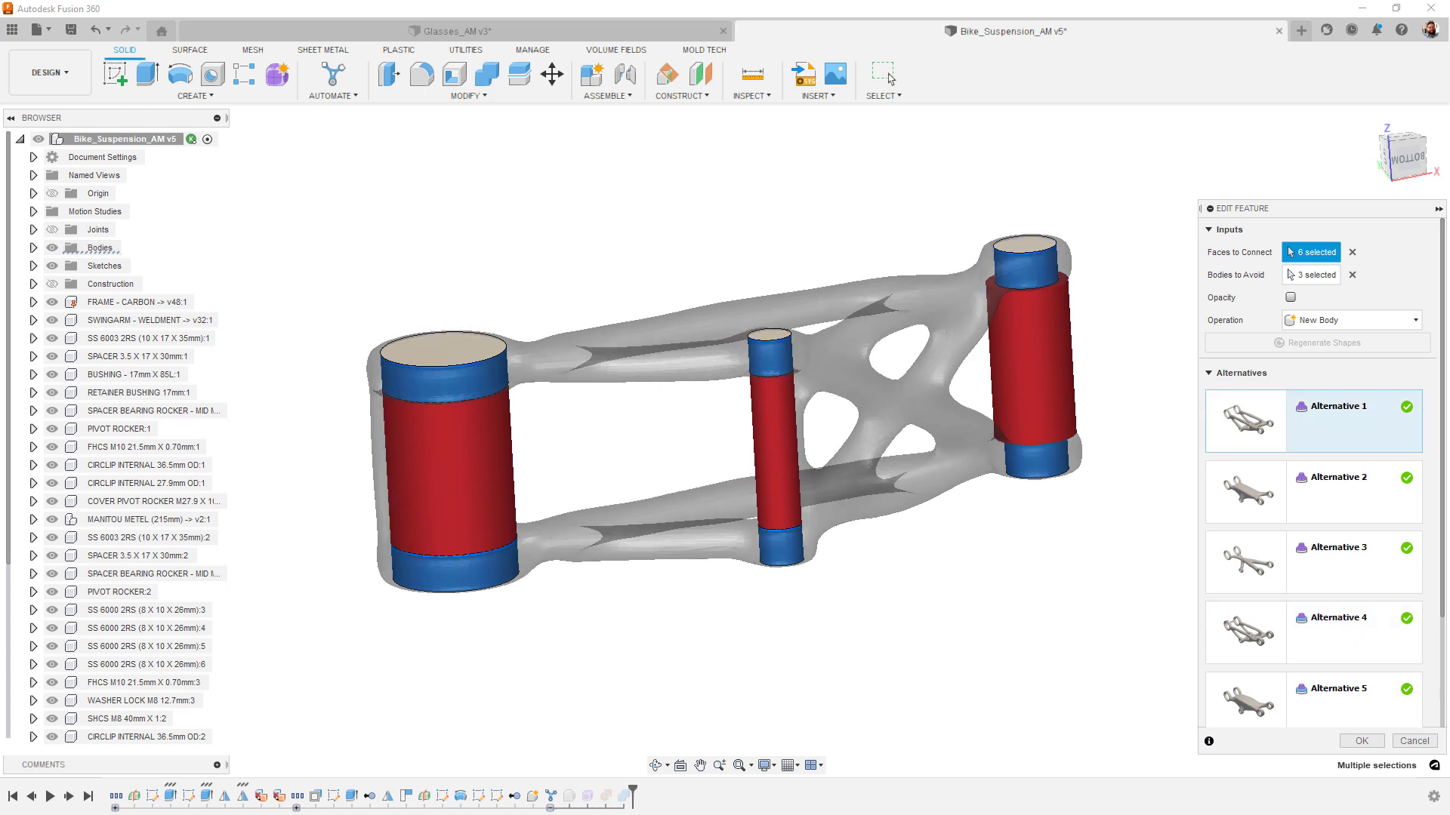
Preview rocker Alternative 2, then Alternative 3
left_click(1314, 490)
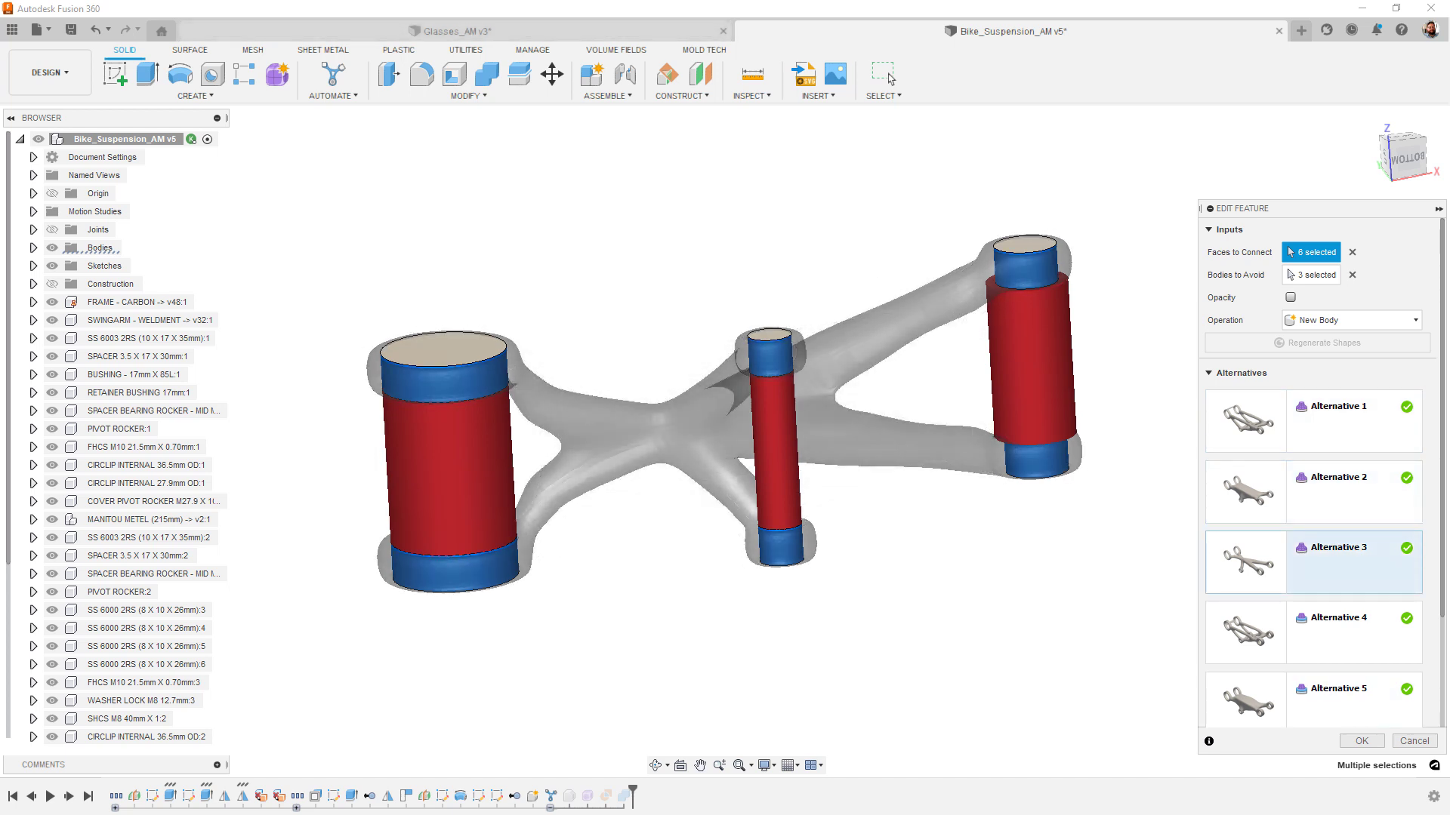
left_click(1314, 562)
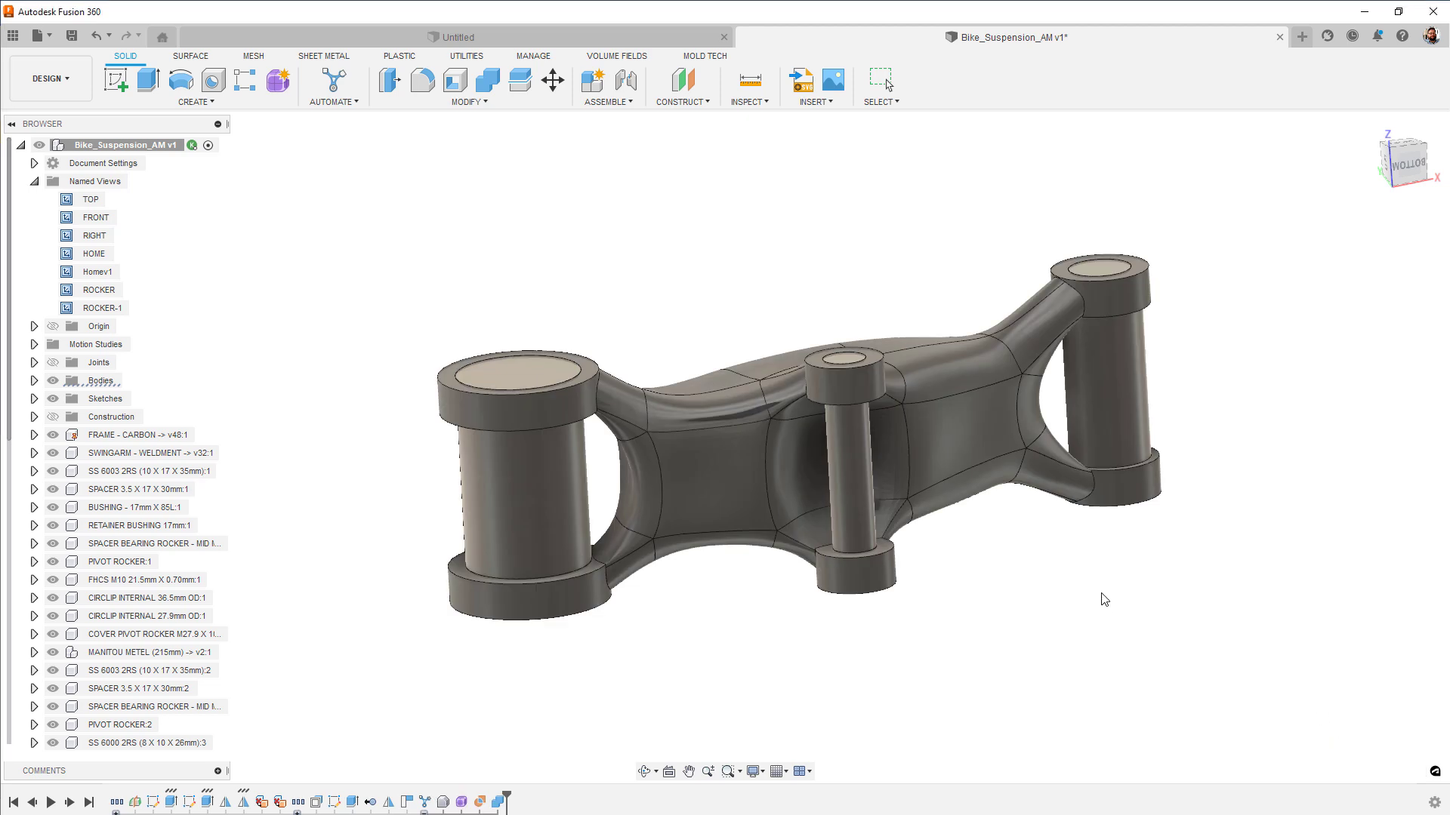
Orbit to a top-front view, enter Edit Form on the rocker, and select a T-spline vertex
middle_click_drag(1090, 632, 1039, 519, "shift")
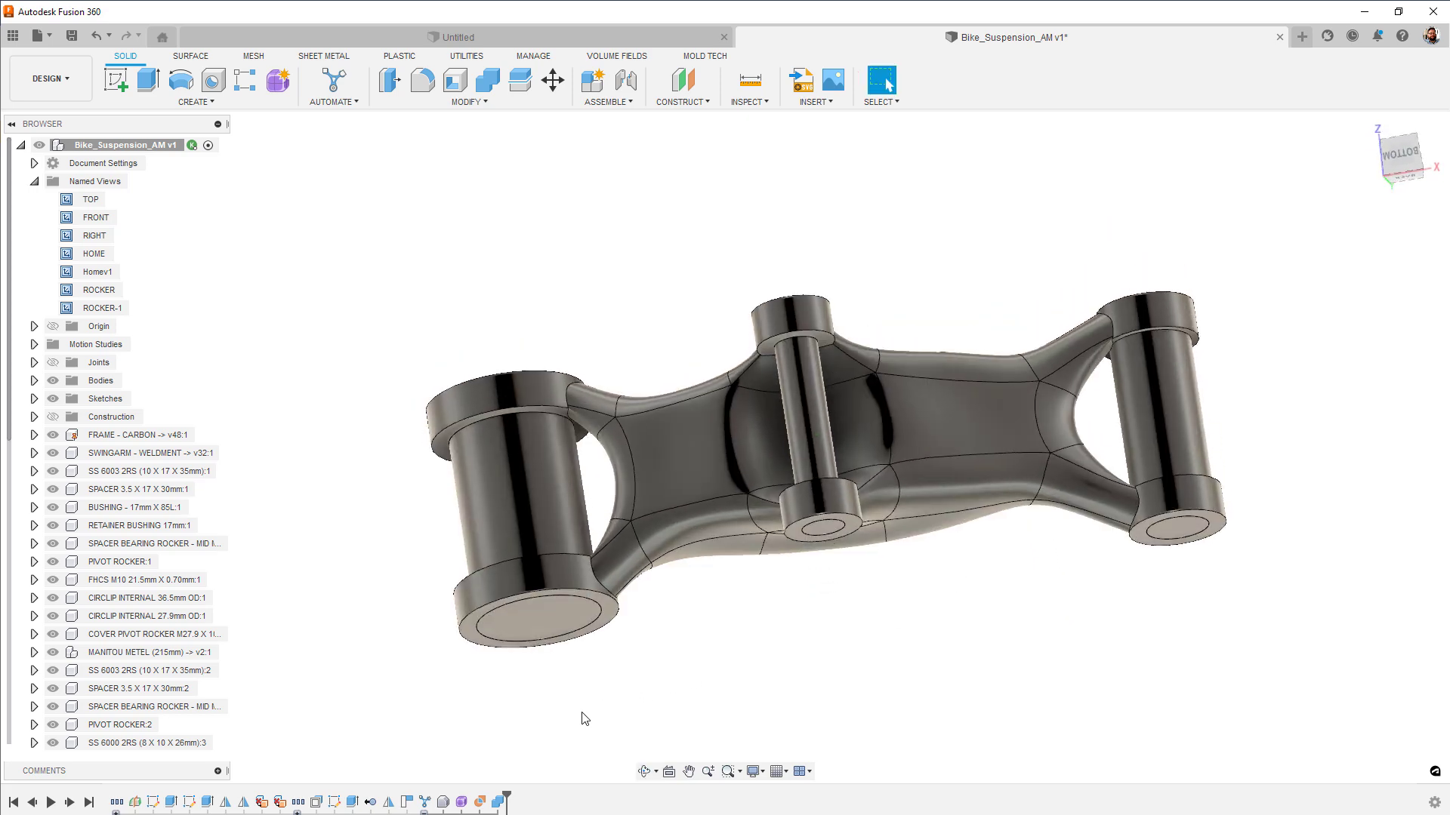
double_click(464, 802)
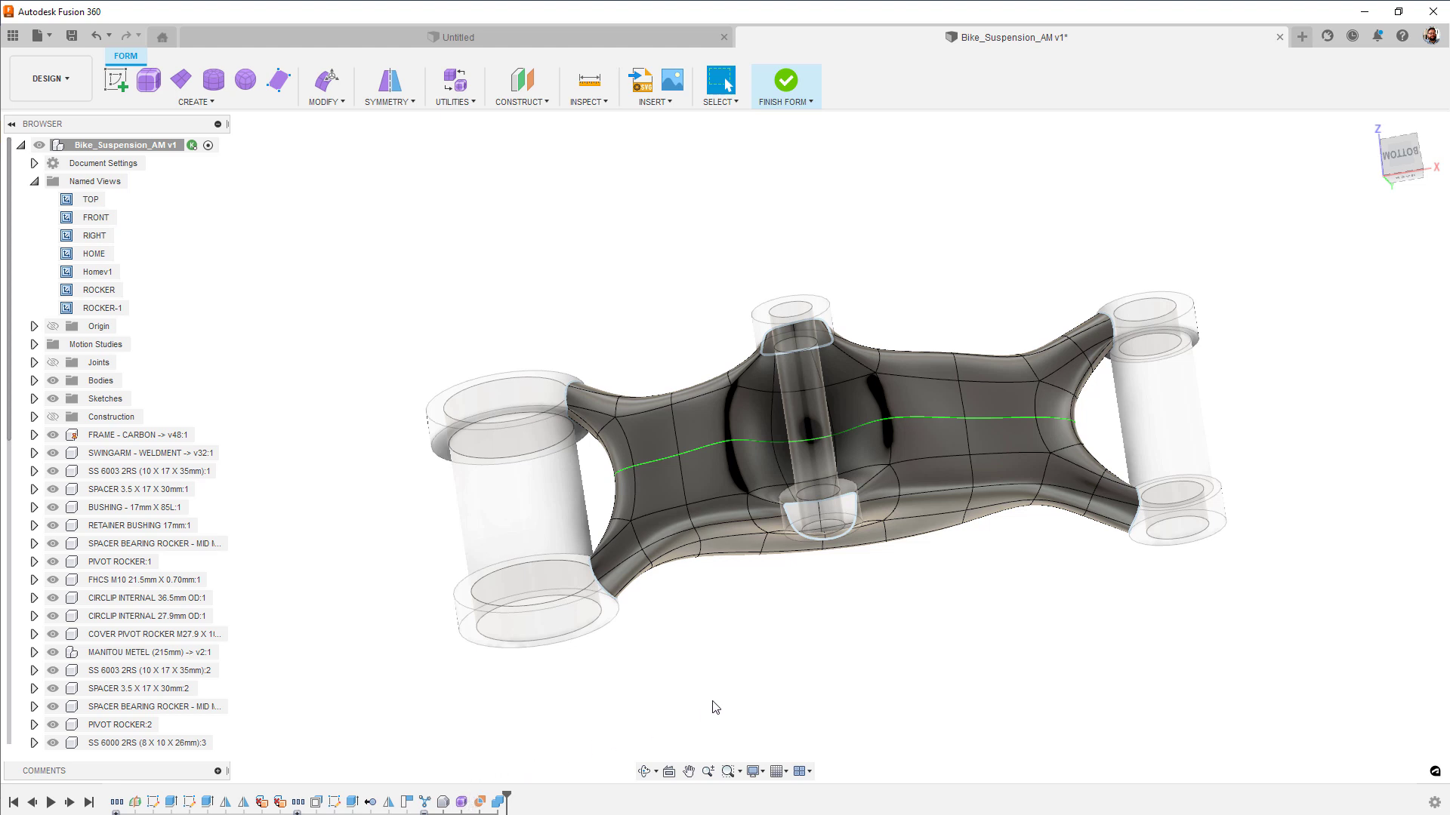
left_click(326, 79)
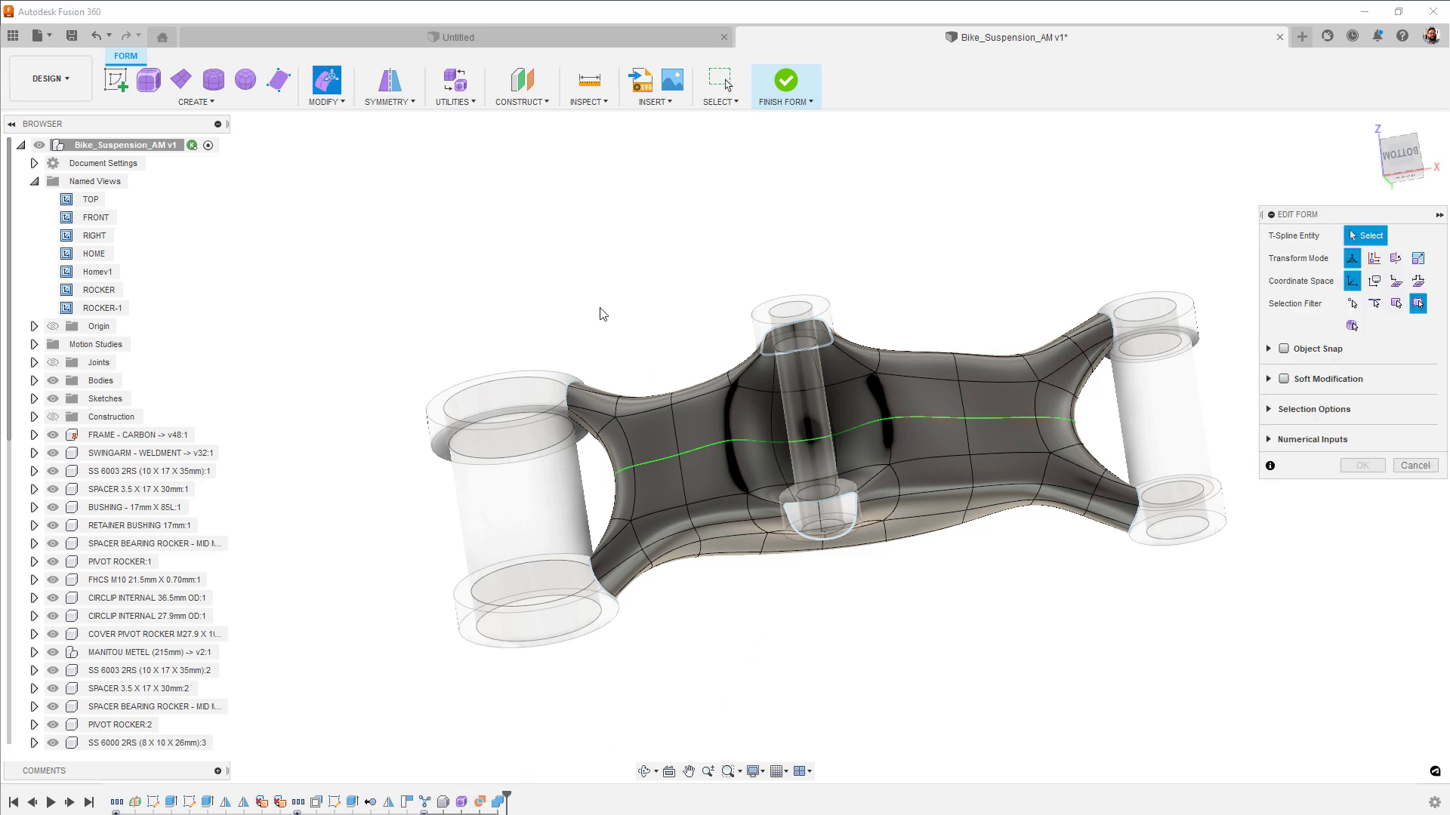
left_click(676, 401)
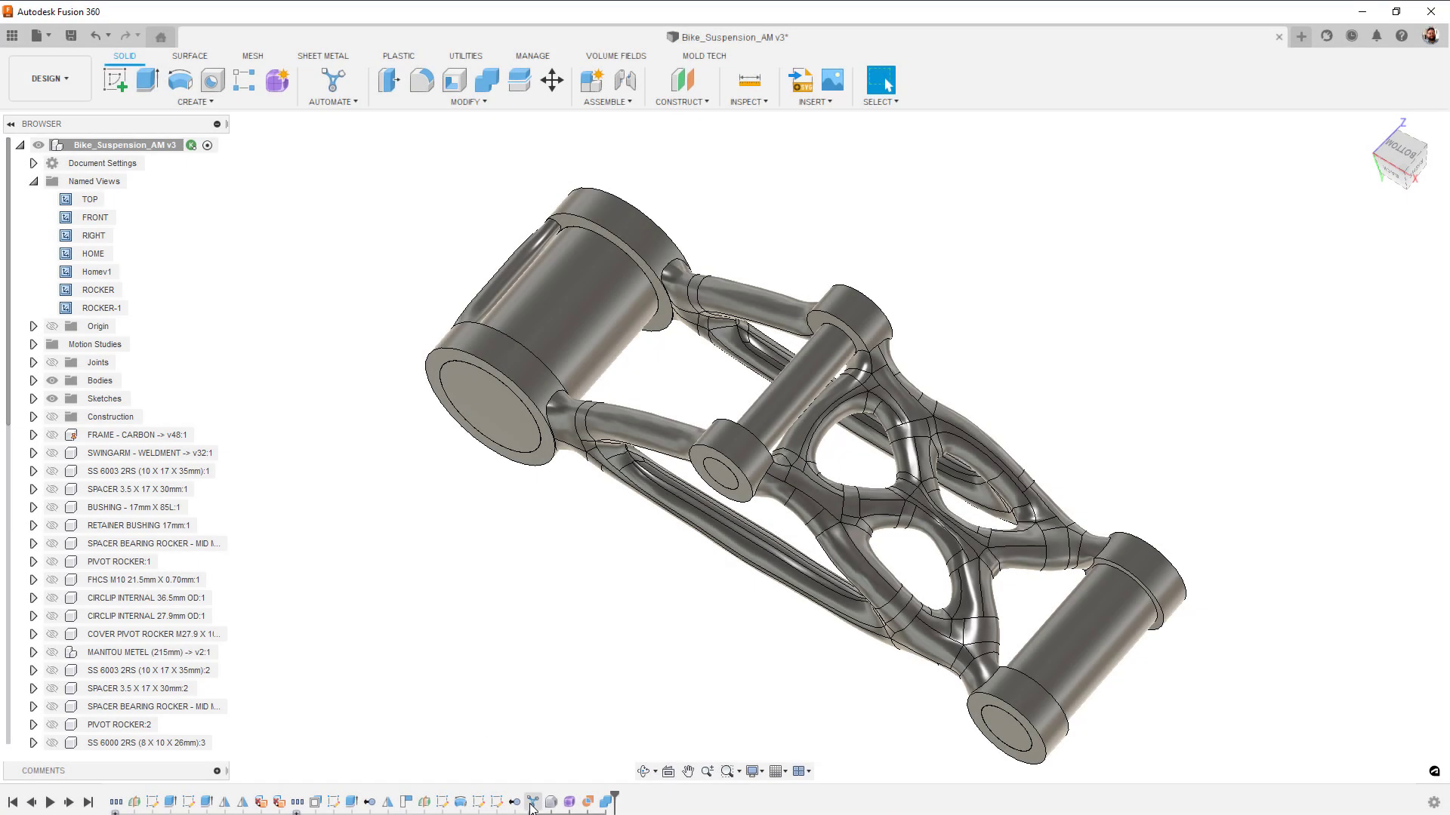
Replace the rocker's lattice design with the solid Alternative 5 shape from Automated Modeling
double_click(532, 802)
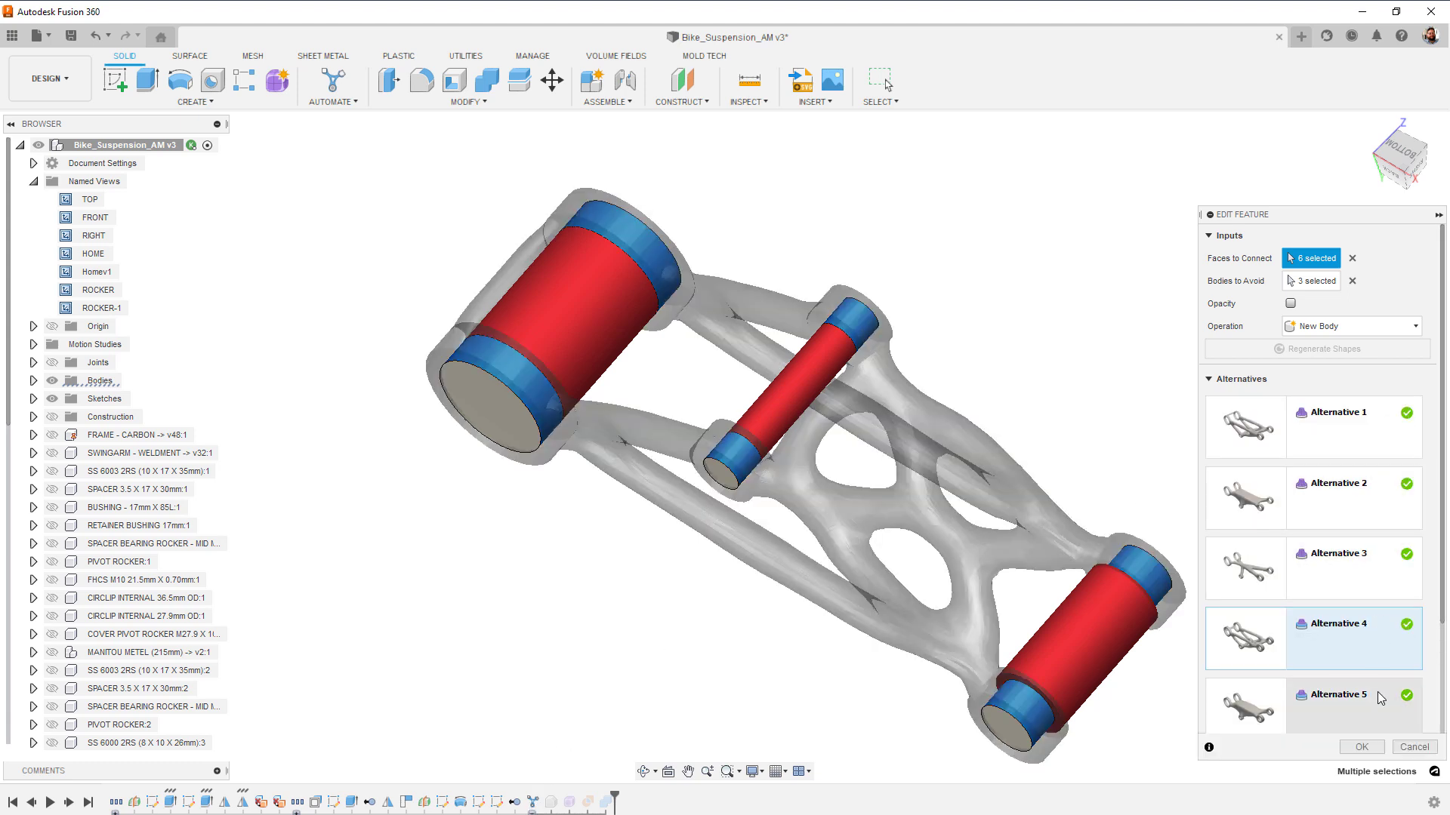
scroll(1374, 683, "down", 3)
left_click(1366, 643)
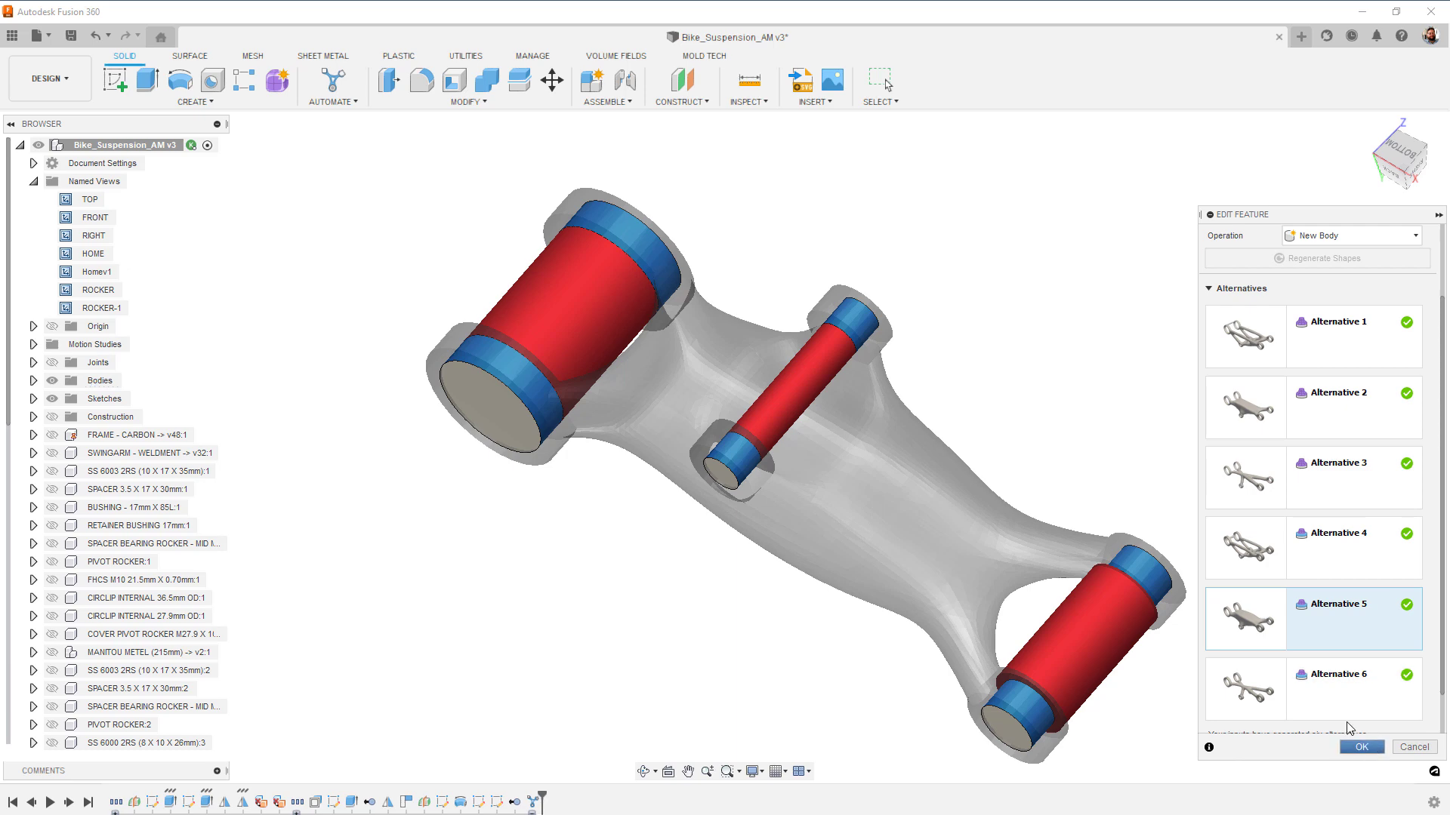
key("Return")
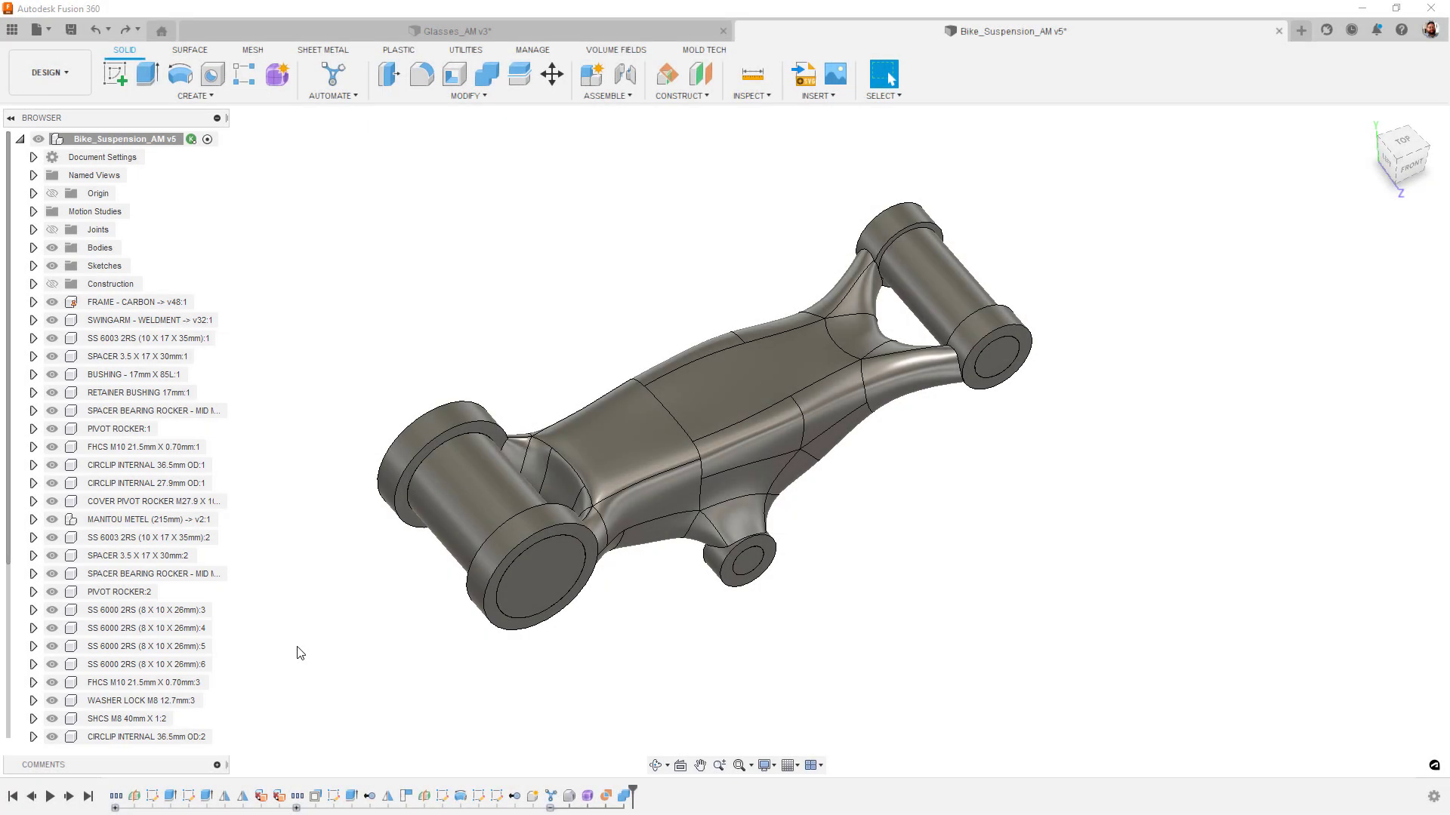
Change the extrude distance to -10 mm, then regenerate the automated modeling shapes
double_click(177, 799)
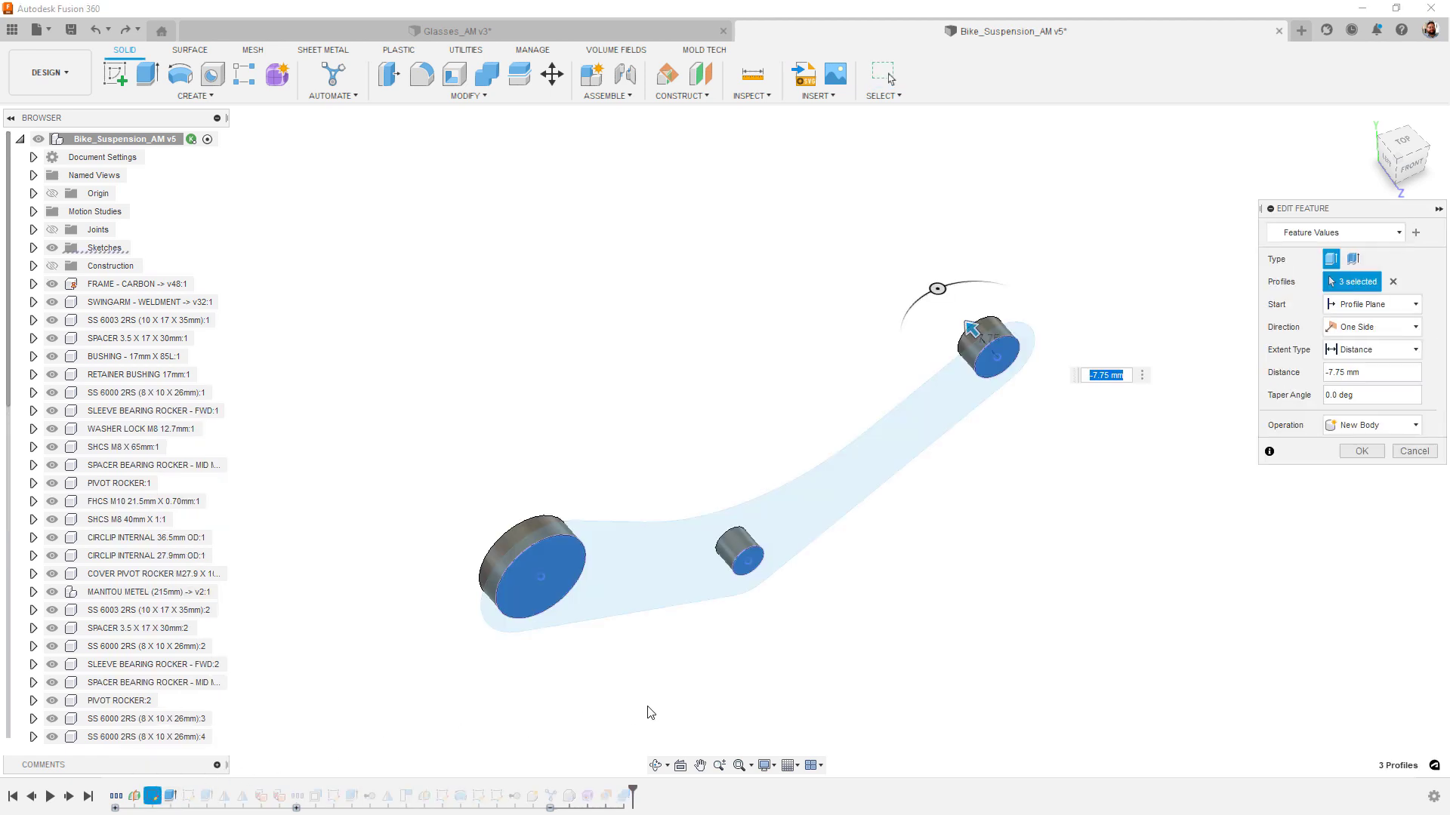
type("-10")
key("Return")
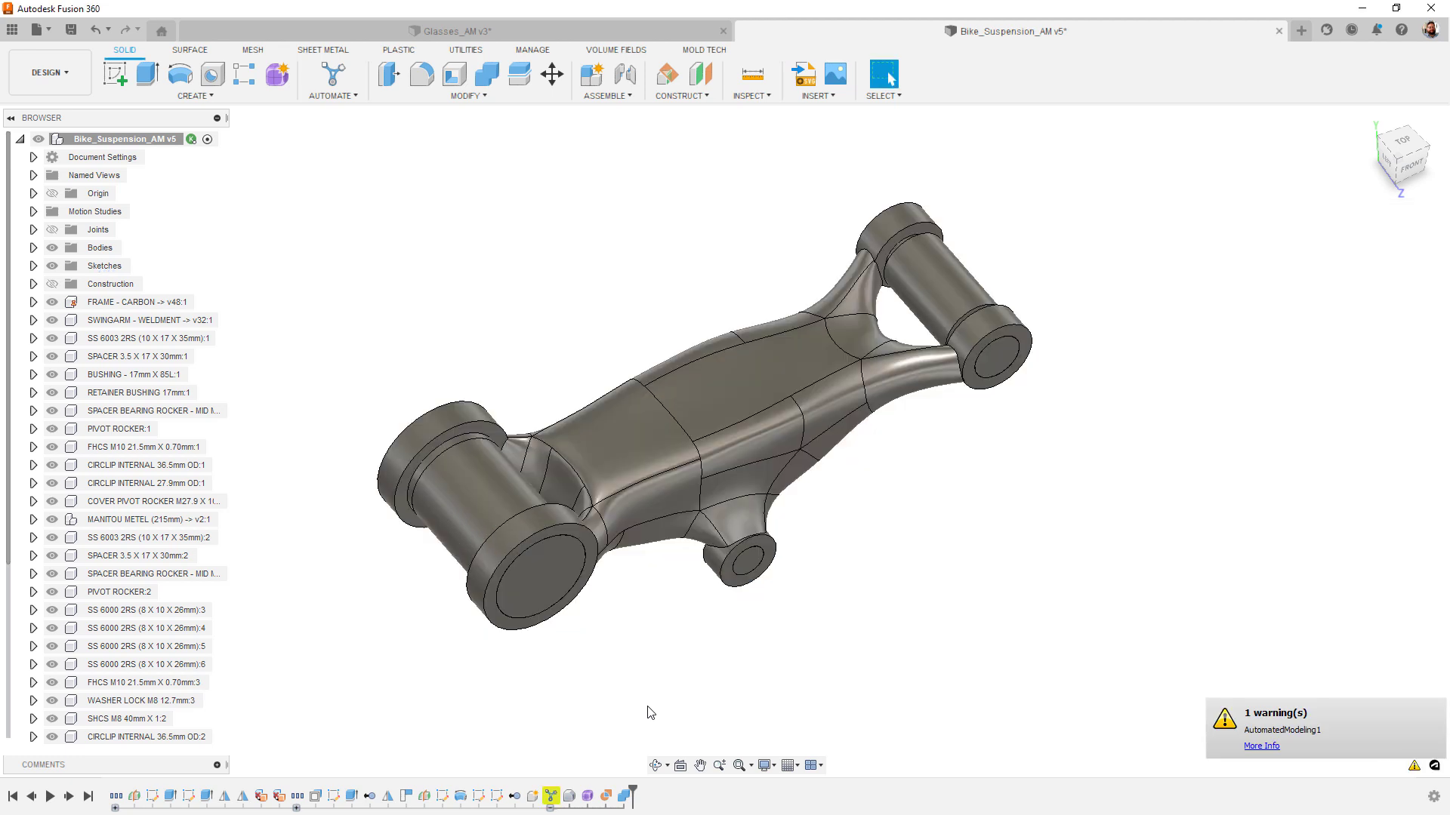
double_click(551, 796)
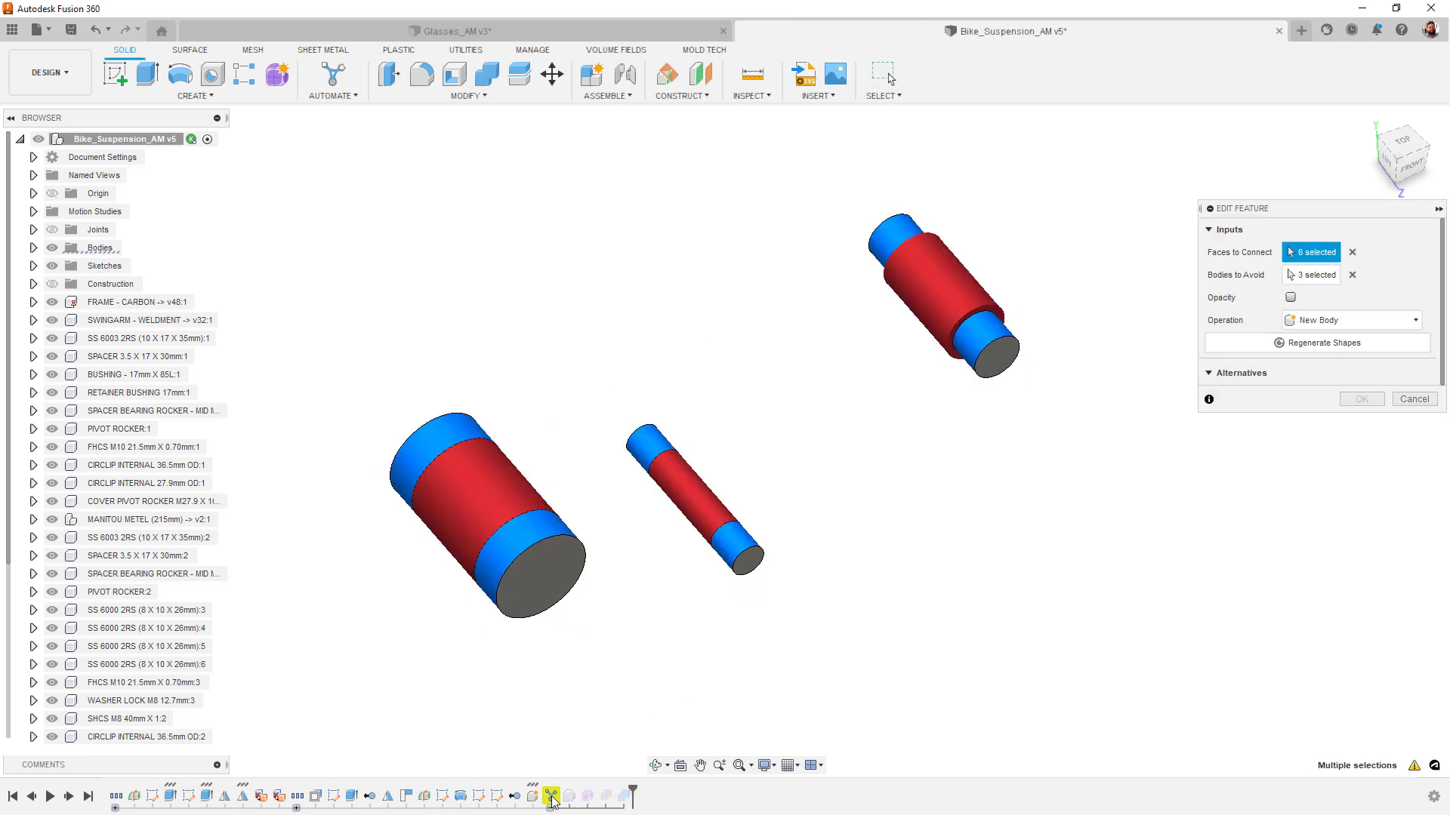
left_click(1310, 347)
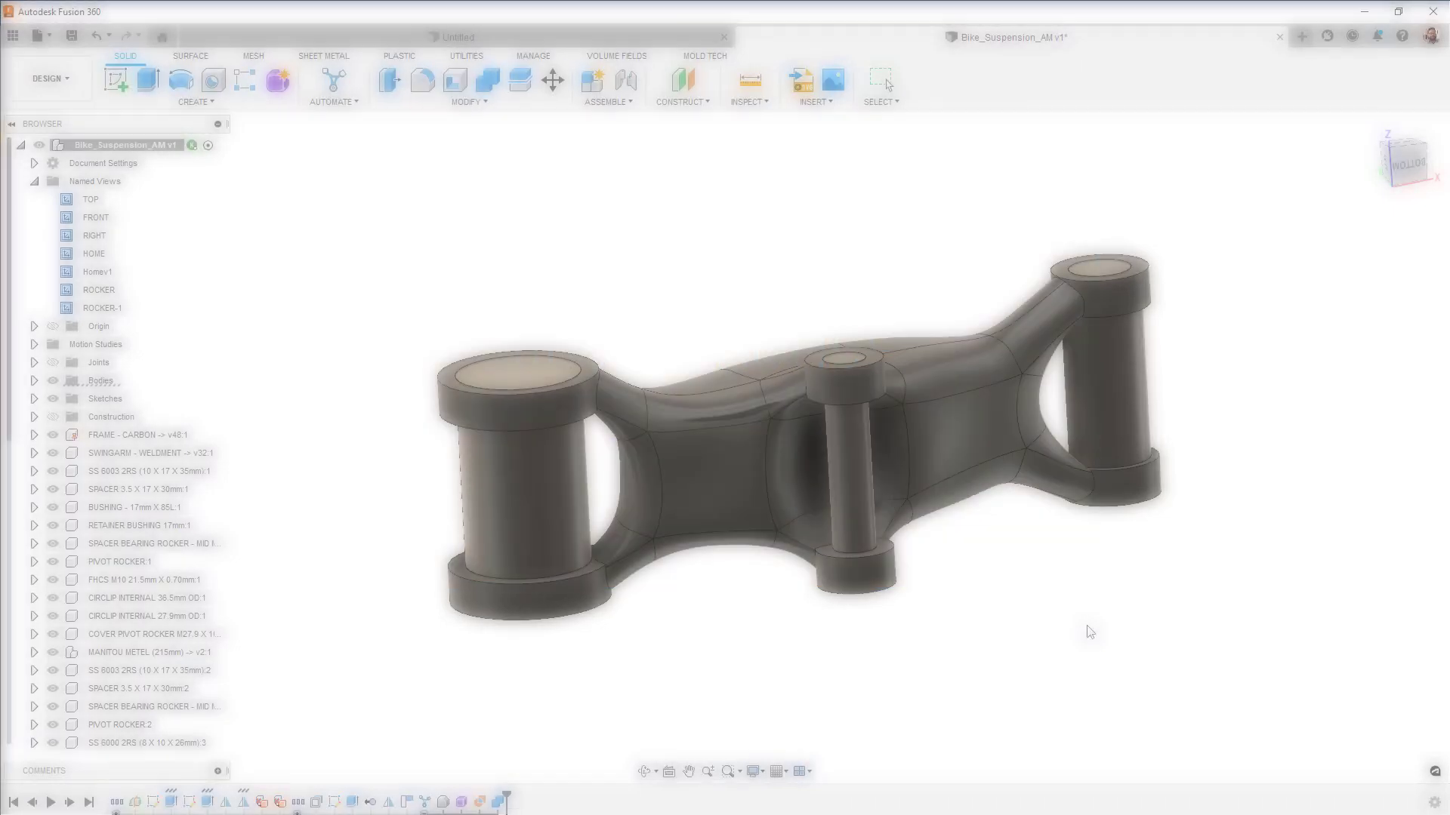
Raise a vertex on the rocker's upper T-spline surface by 10 mm with Edit Form
middle_click_drag(1089, 632, 1042, 540, "shift")
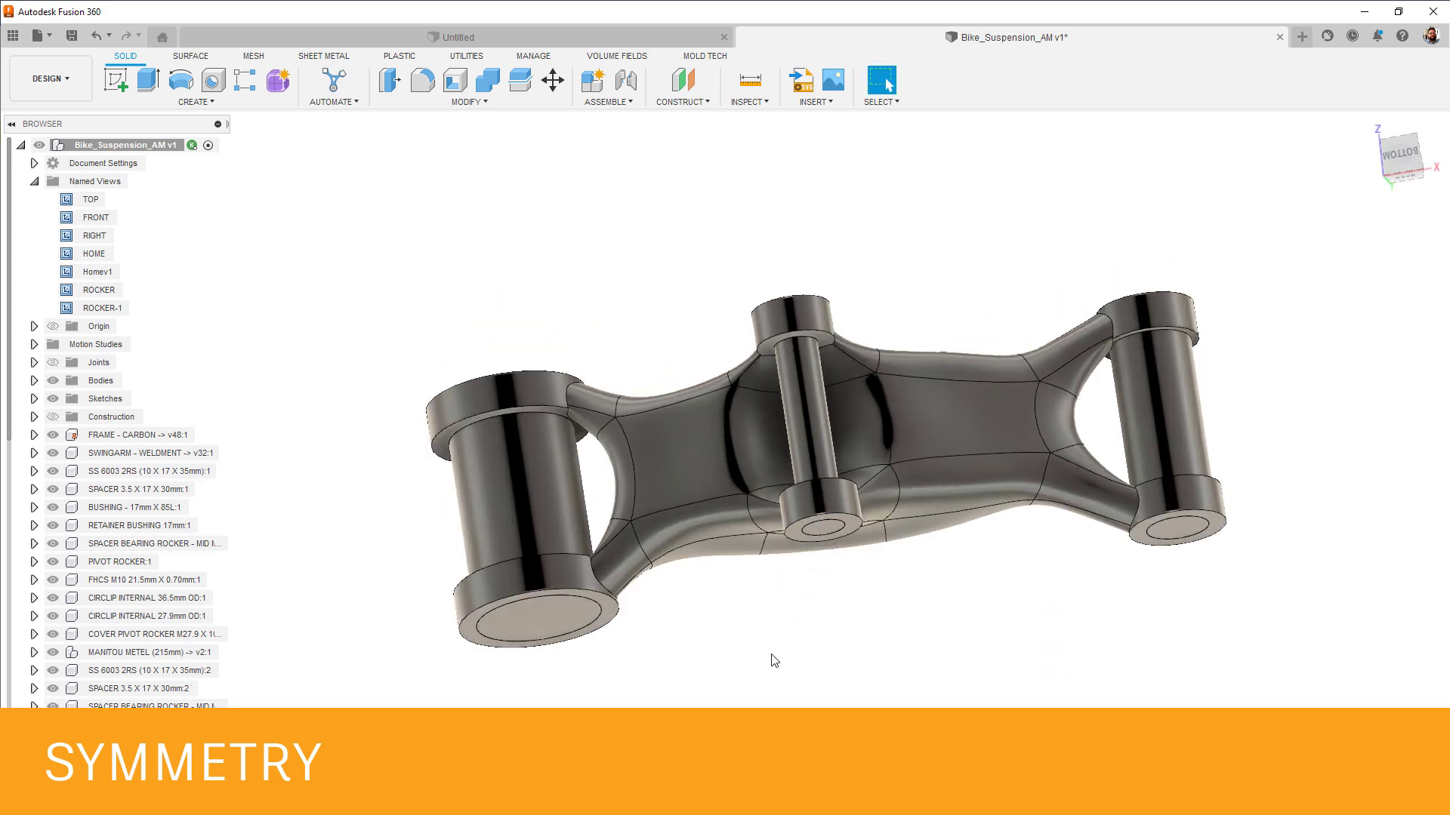
double_click(463, 803)
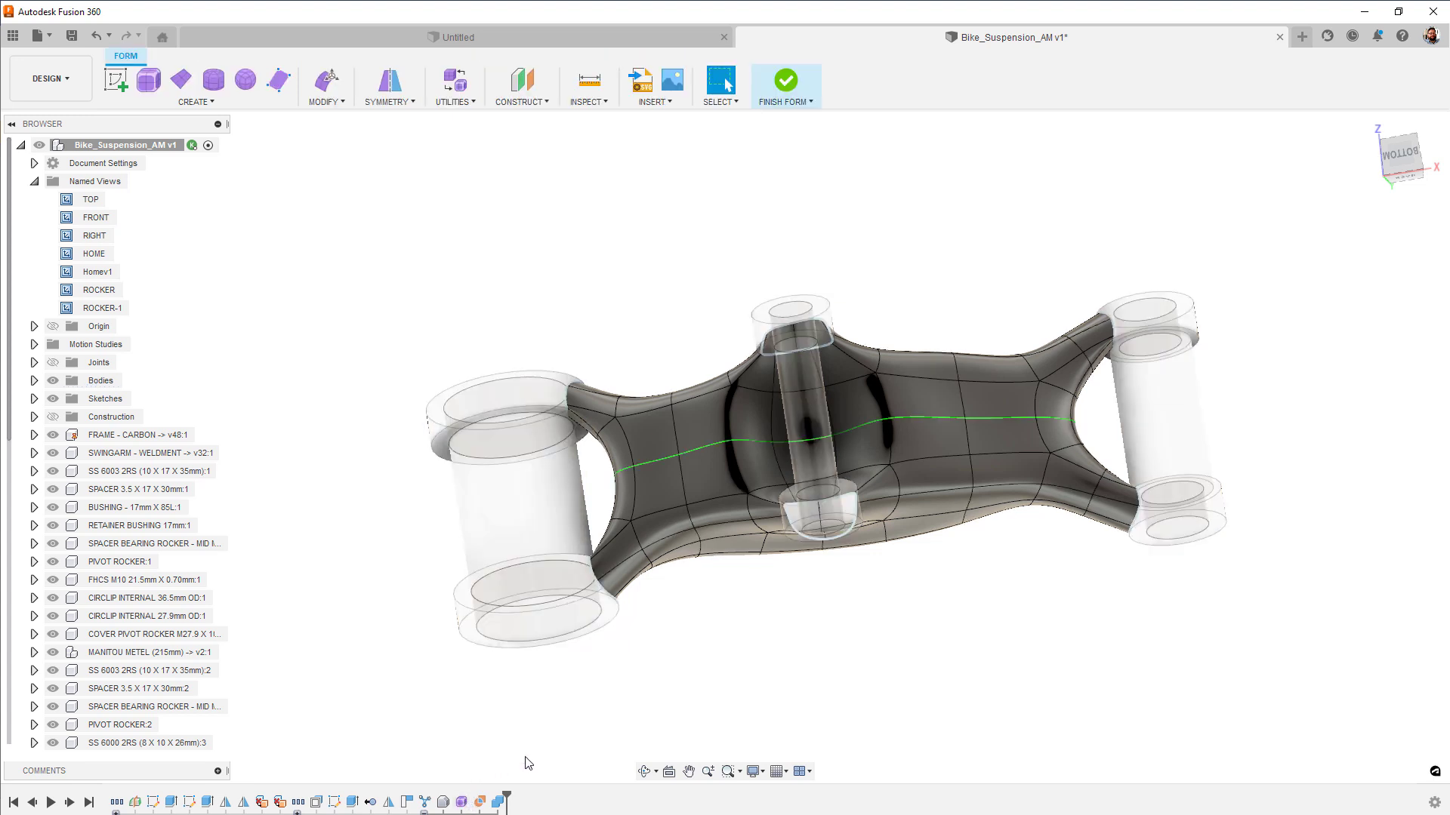
left_click(329, 88)
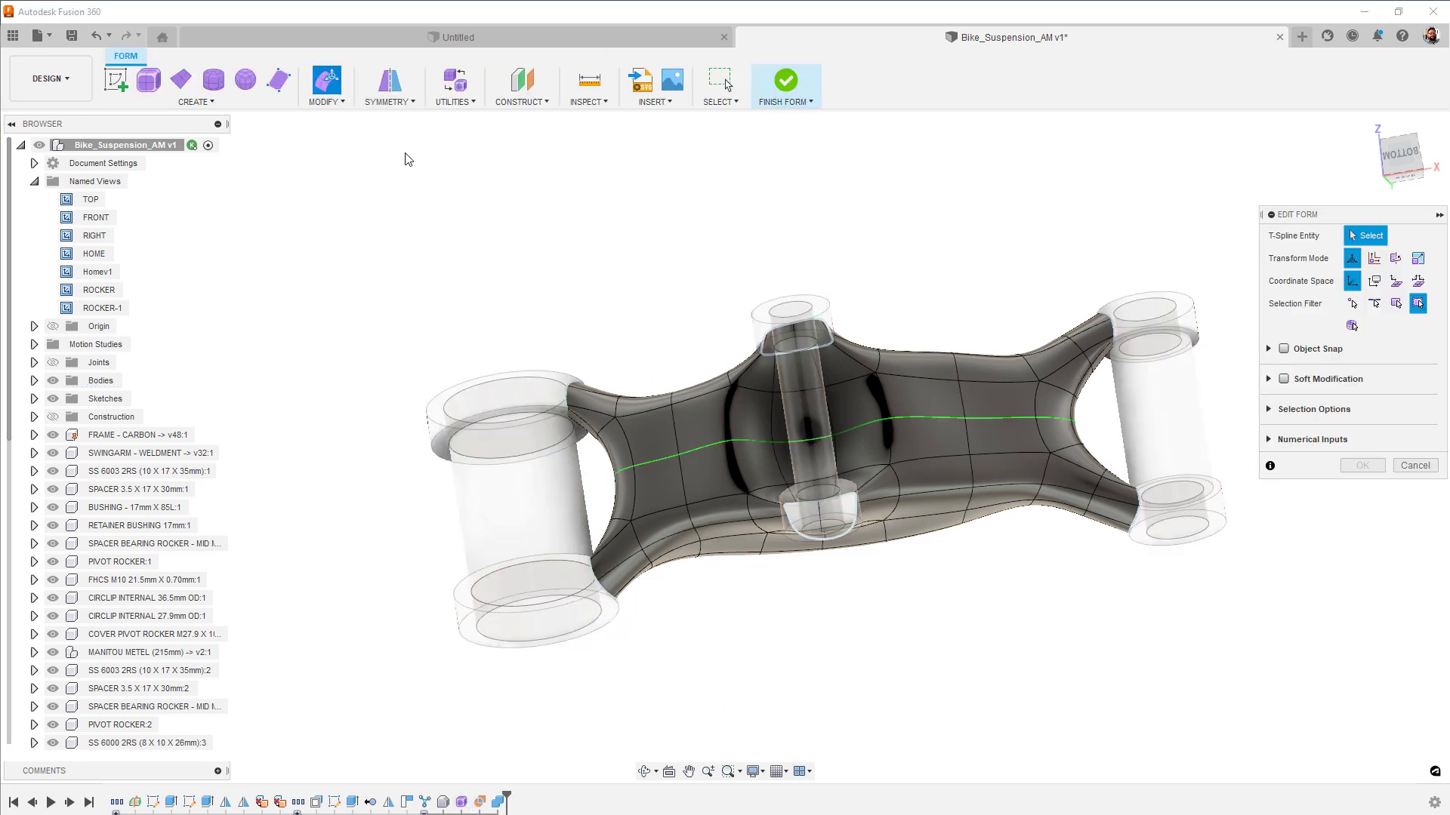
left_click(674, 404)
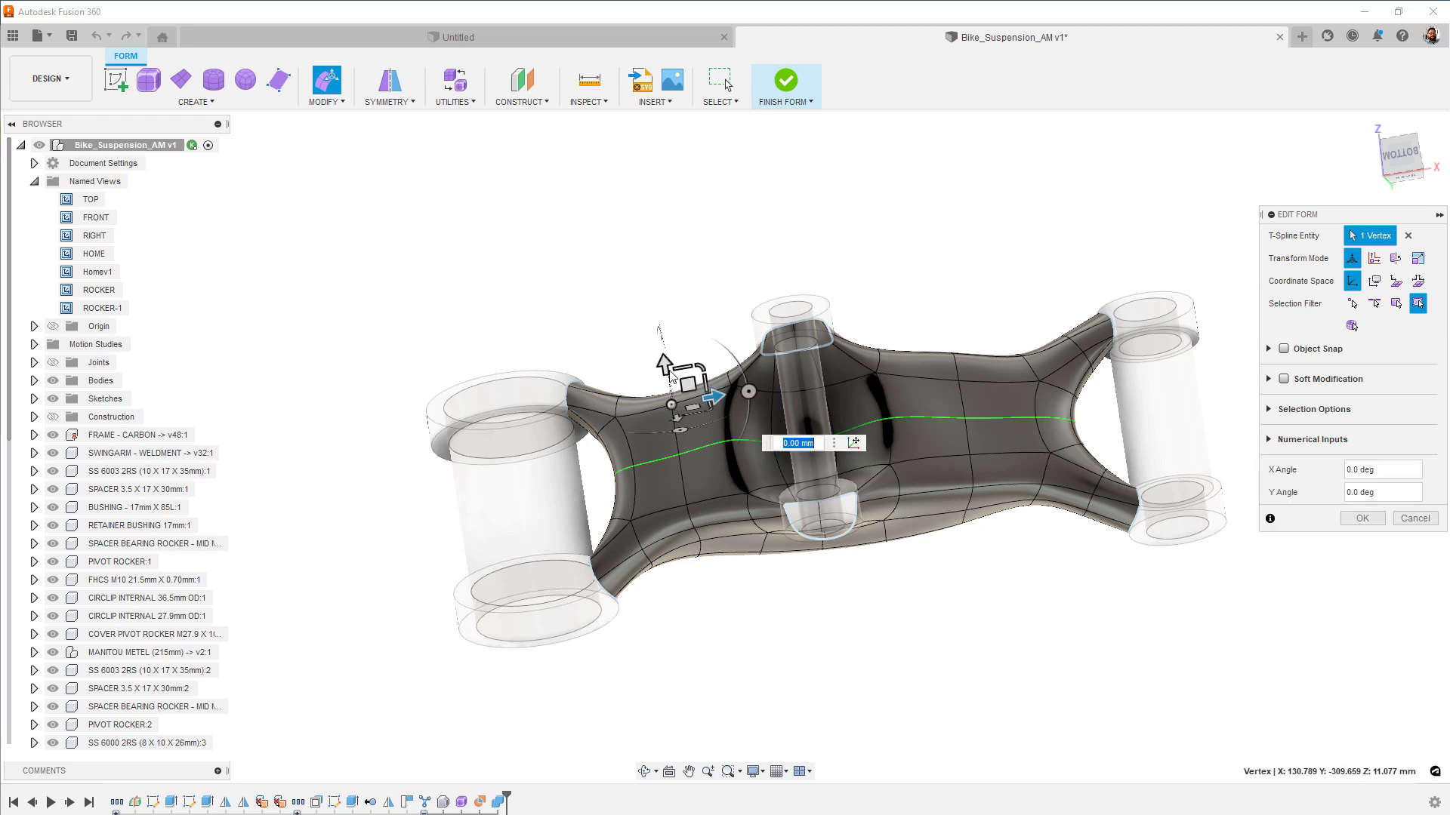
left_click_drag(664, 353, 660, 309)
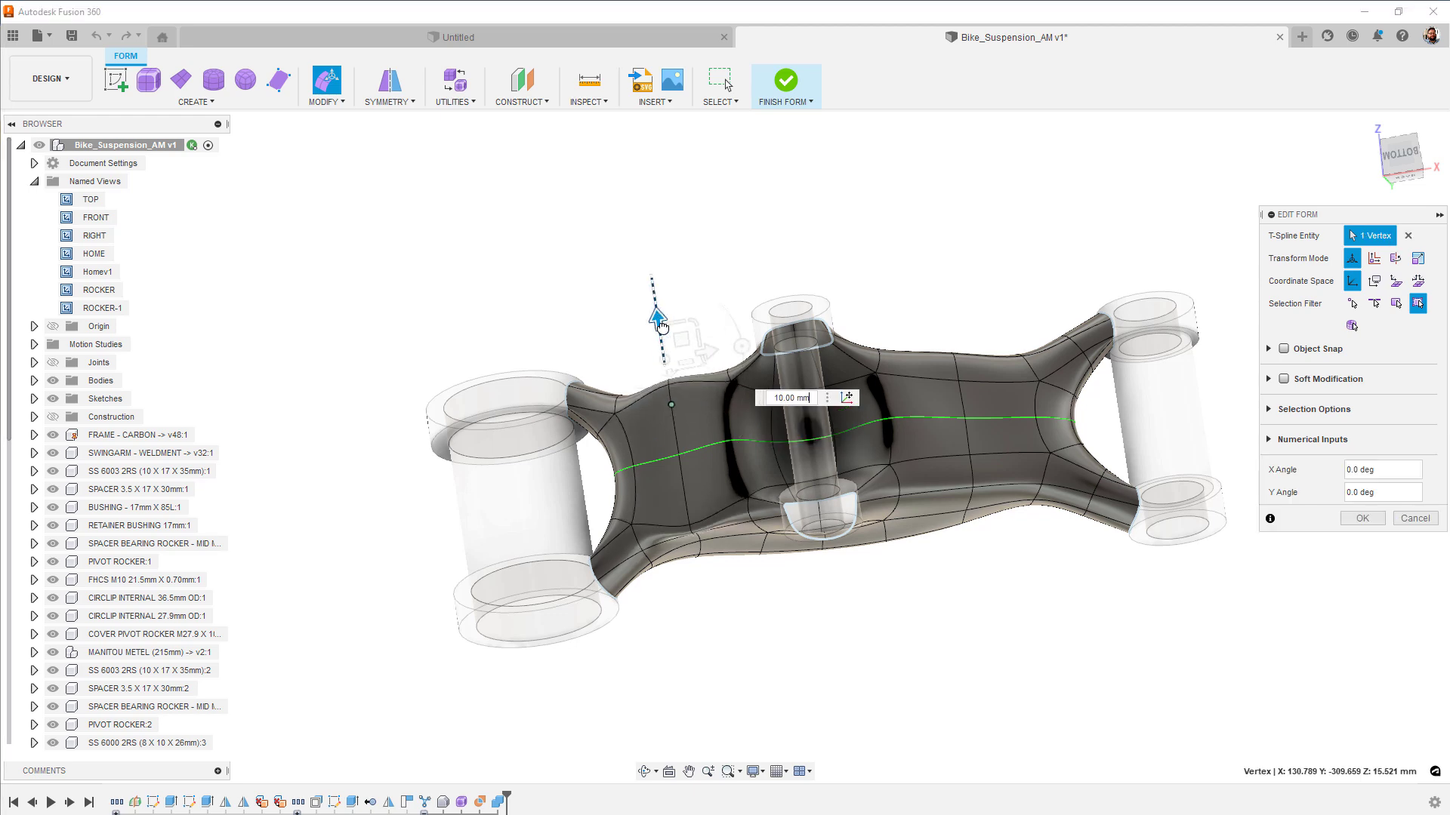
middle_click_drag(751, 642, 729, 520, "shift")
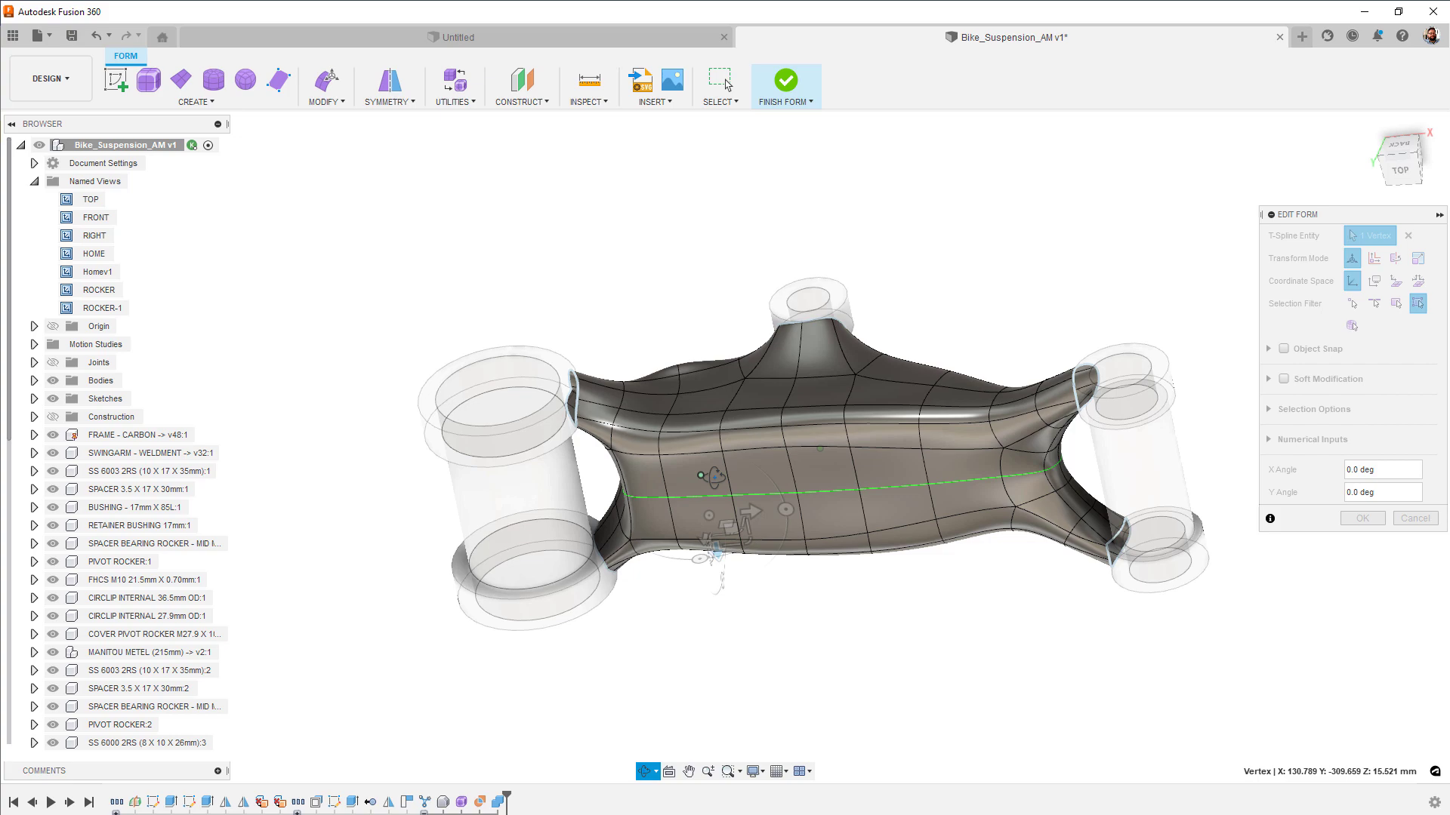
middle_click_drag(713, 477, 734, 606, "shift")
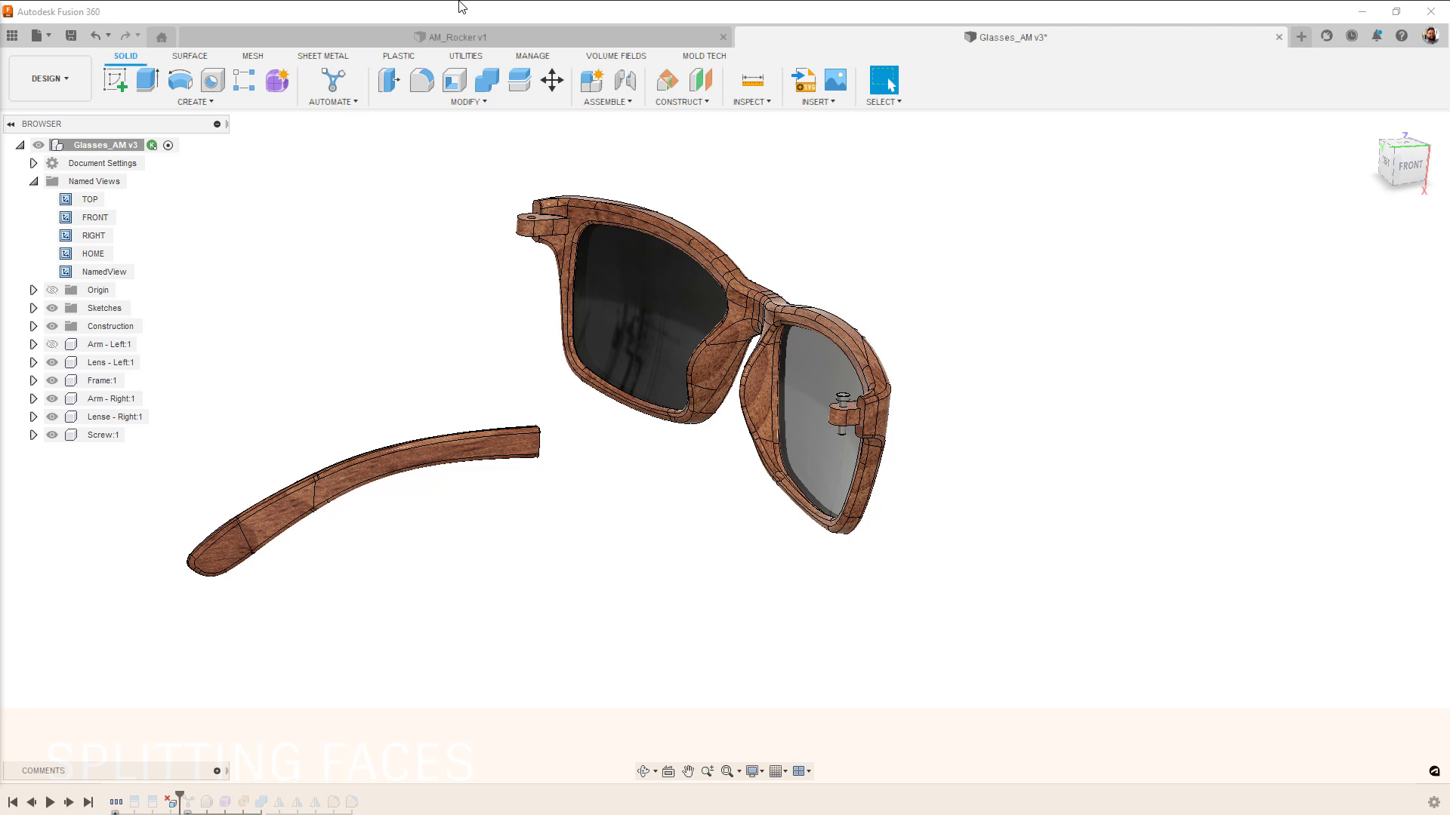
Go to the NamedView close-up of the right lens and select the hinge screw pin
double_click(121, 272)
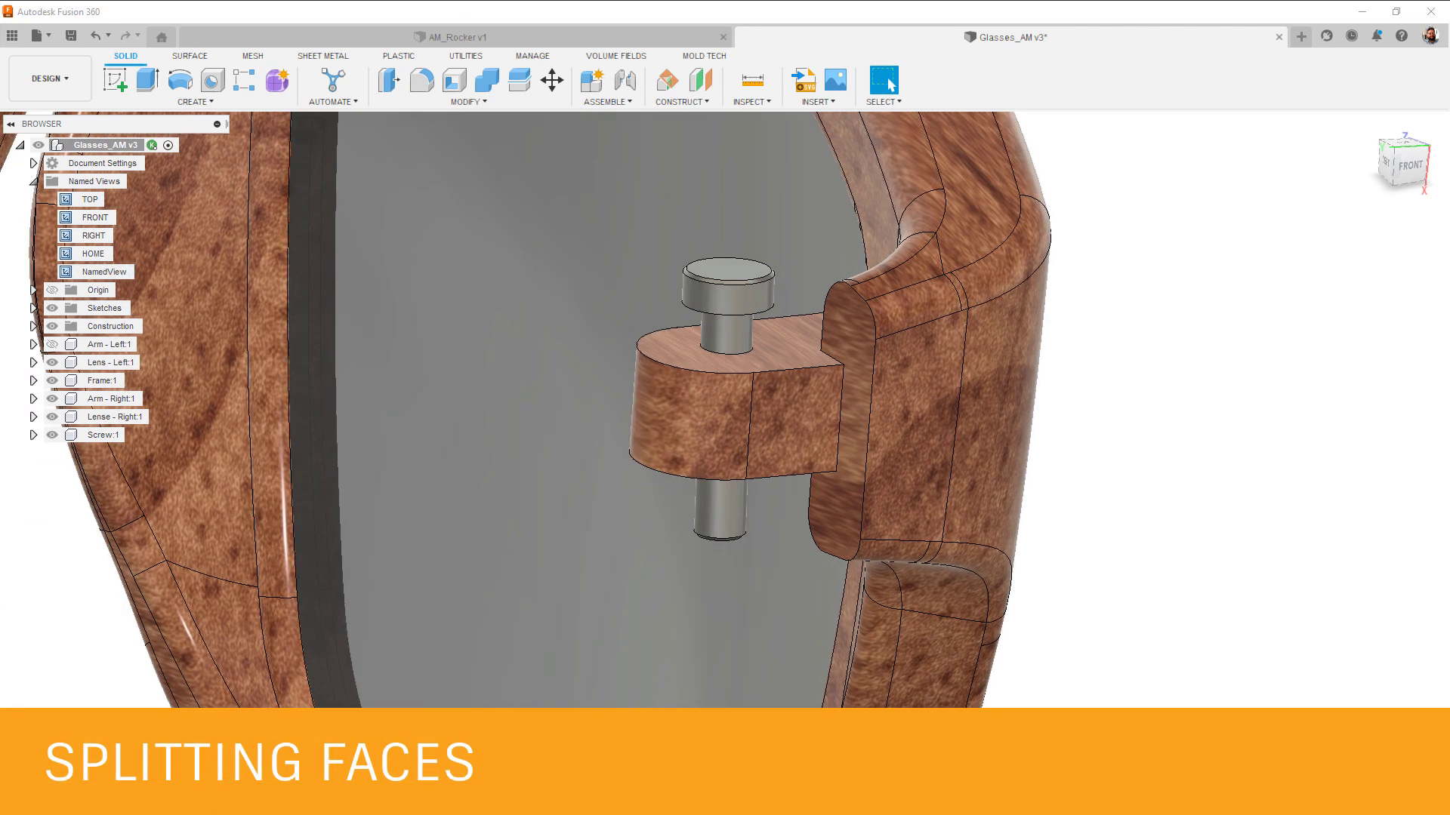
left_click(744, 346)
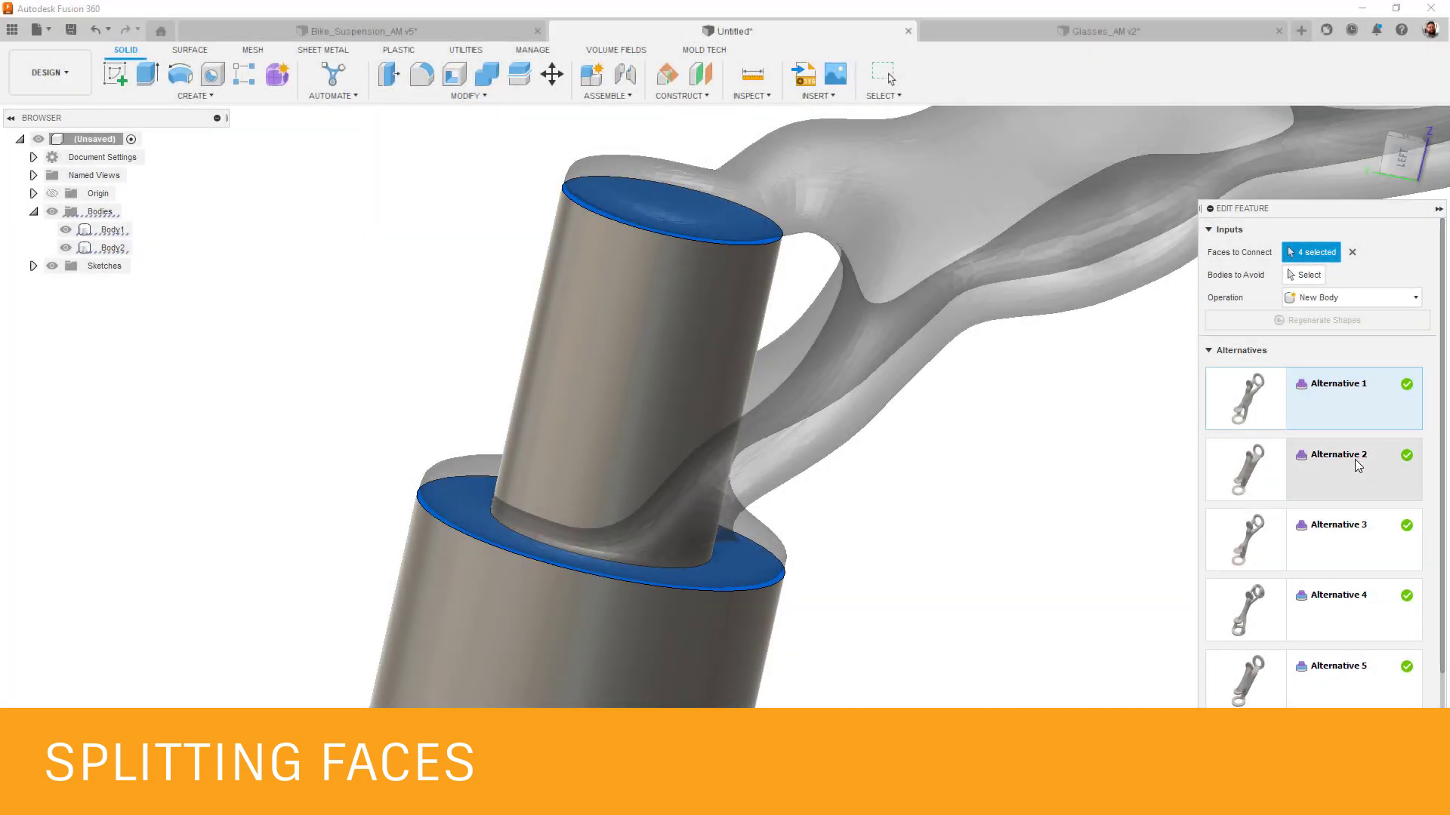
Preview connector Alternative 2, then Alternative 3, in the Automated Modeling panel
left_click(1357, 465)
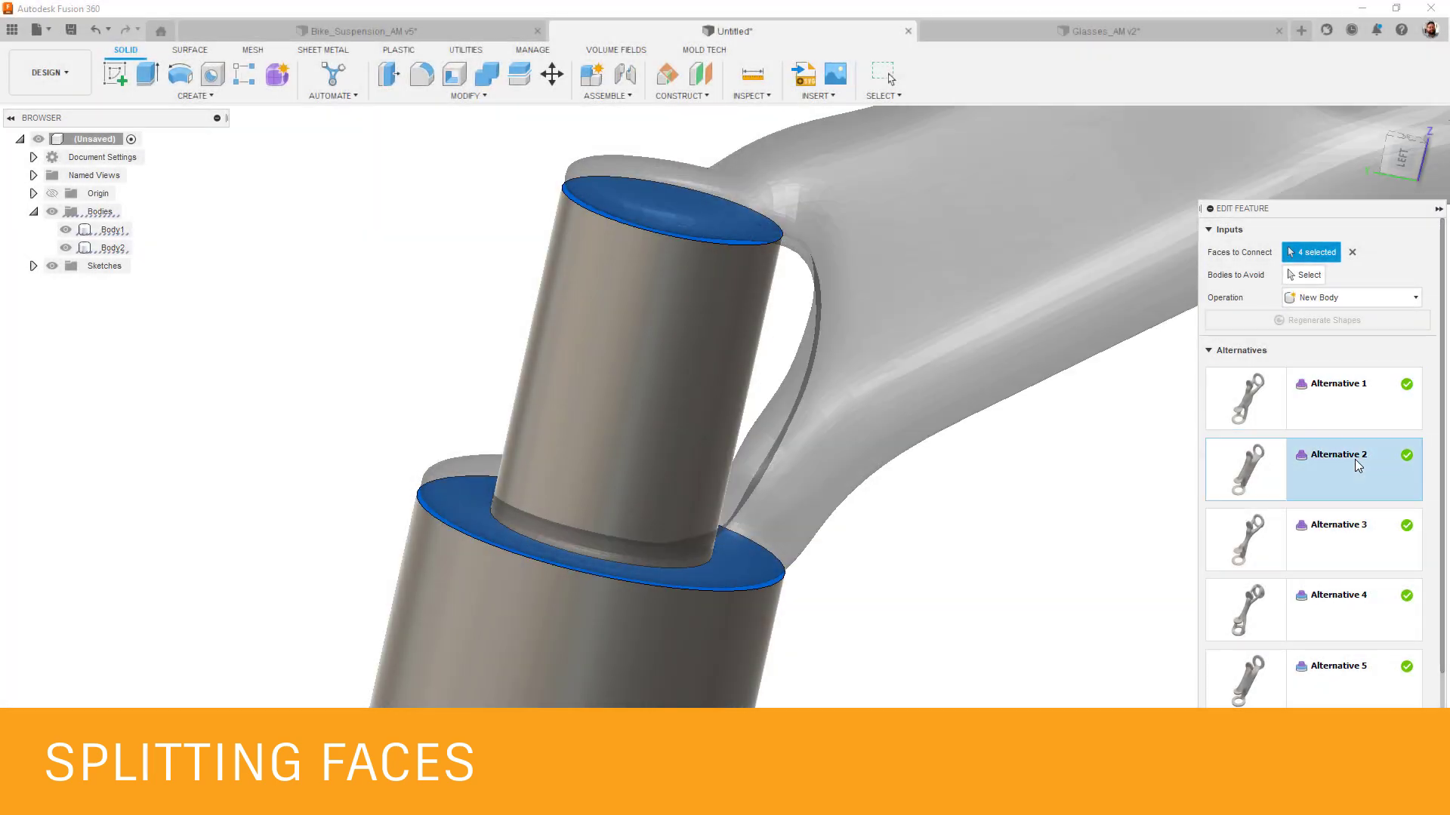
left_click(1367, 536)
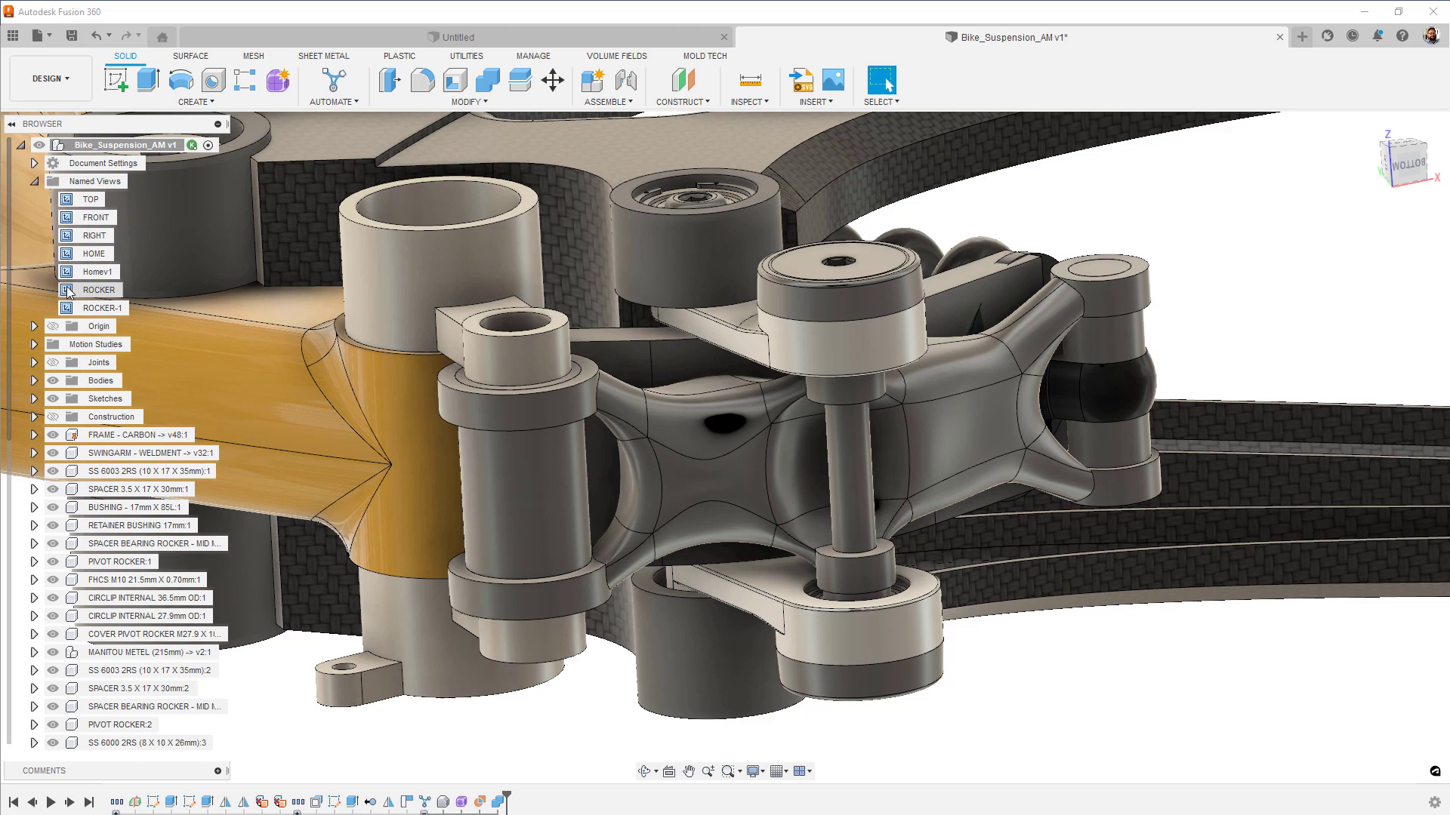
View the assembly from the saved ROCKER view, then from Homev1
double_click(69, 291)
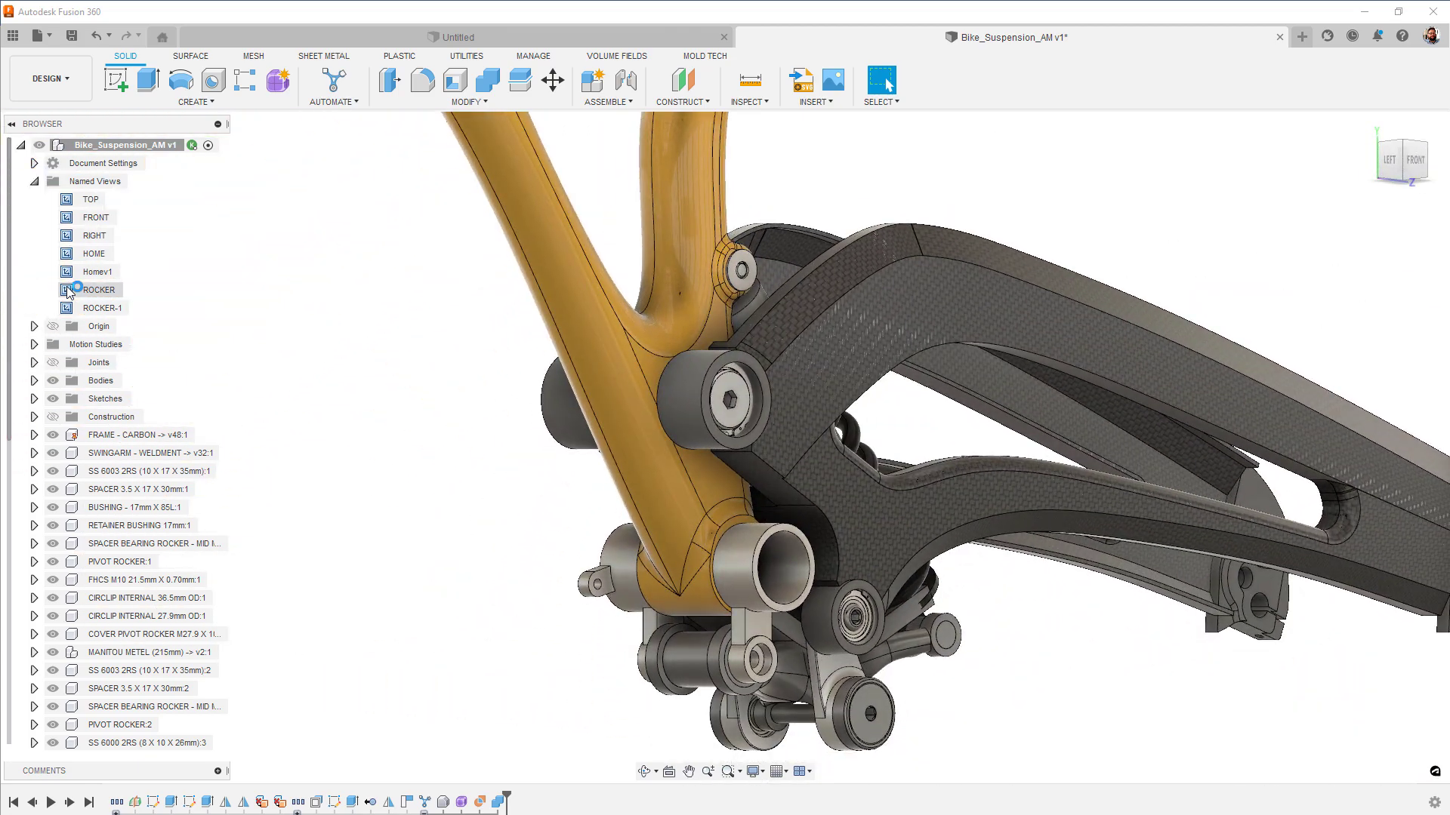
double_click(69, 273)
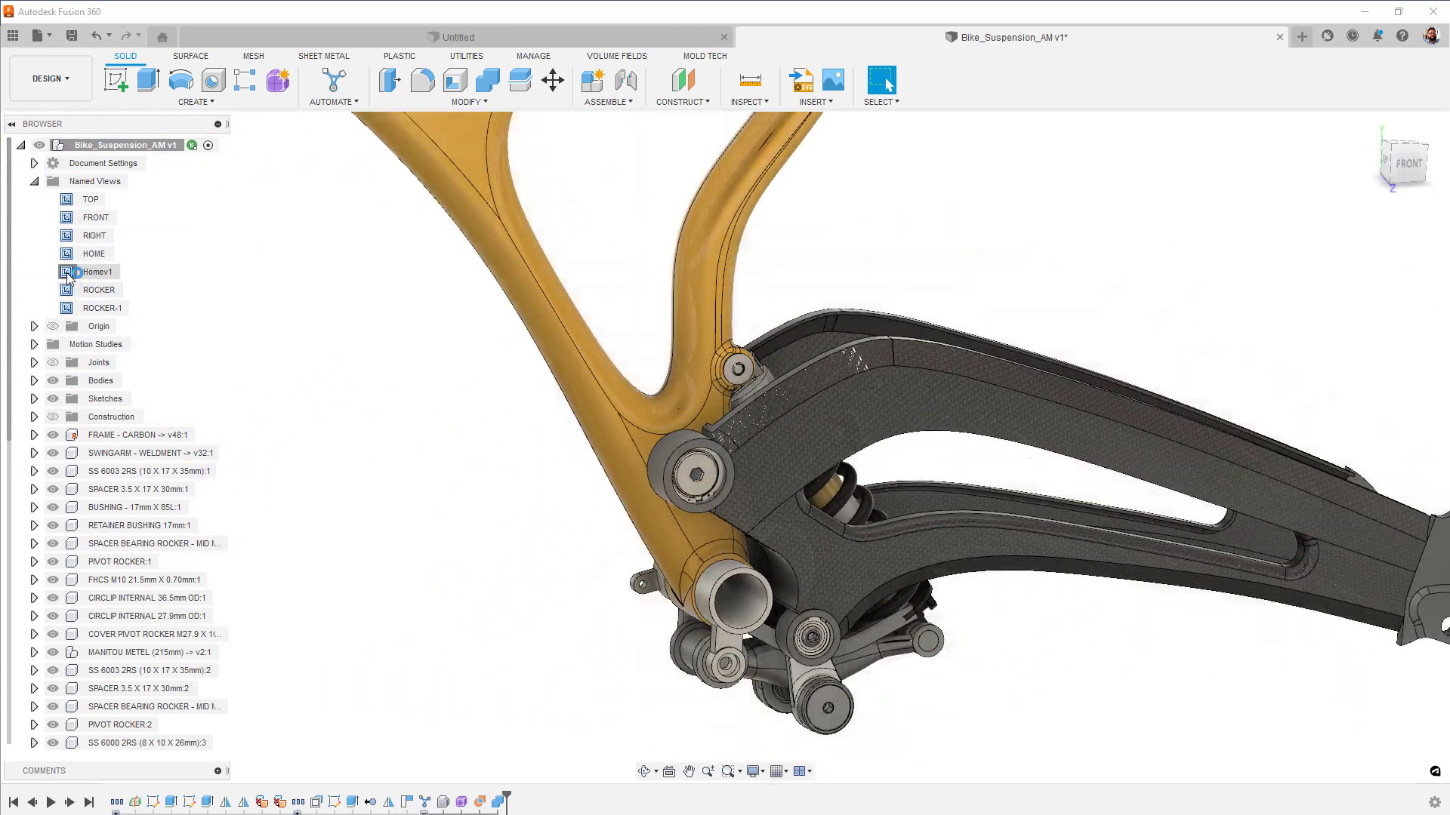